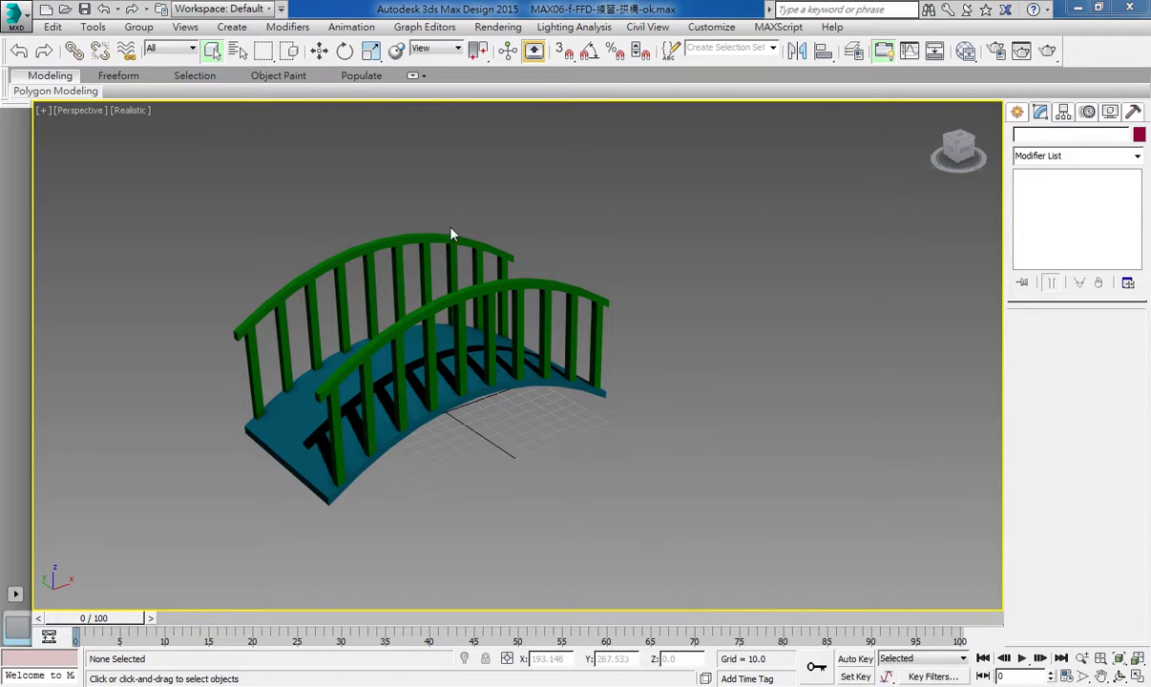
- Select the whole finished bridge and switch off its FFD 4x4x4 modifier so the arch lies flat
{"action": "mouse_move", "coordinate": [628, 504]}
{"action": "middle_mouse_down", "text": "alt"}
{"action": "mouse_move", "coordinate": [531, 445]}
{"action": "mouse_move", "coordinate": [594, 396]}
{"action": "mouse_move", "coordinate": [597, 435]}
{"action": "mouse_move", "coordinate": [658, 447]}
{"action": "mouse_move", "coordinate": [573, 401]}
{"action": "middle_mouse_up", "text": "alt"}
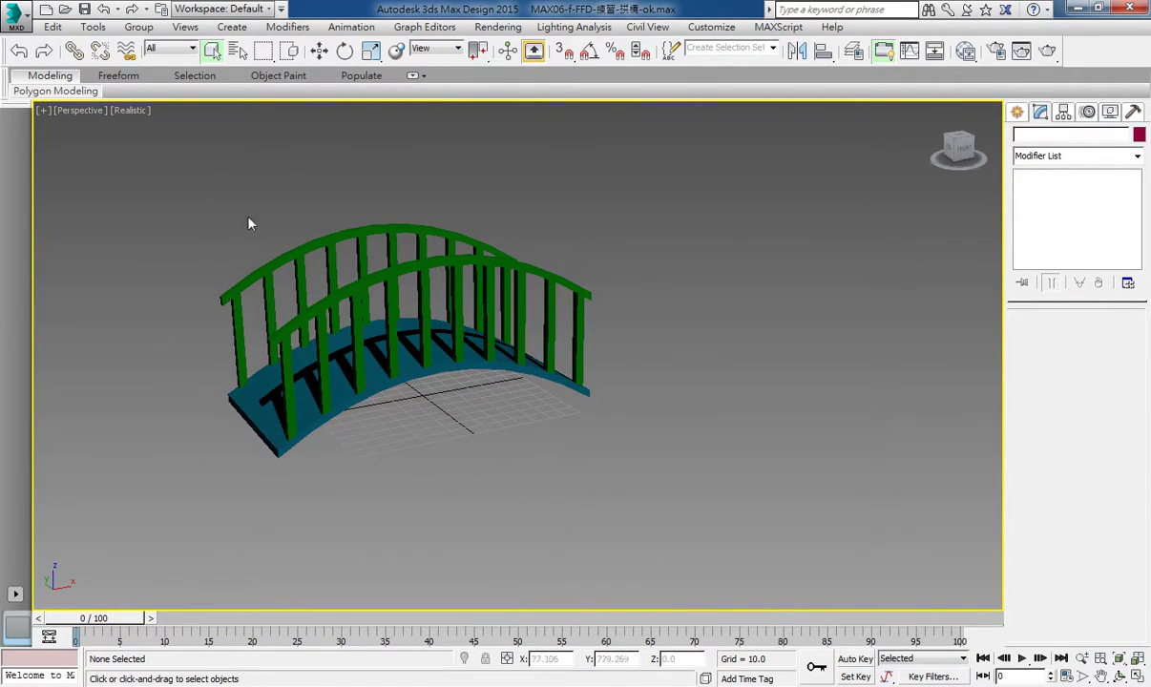
{"action": "key", "text": "ctrl+a"}
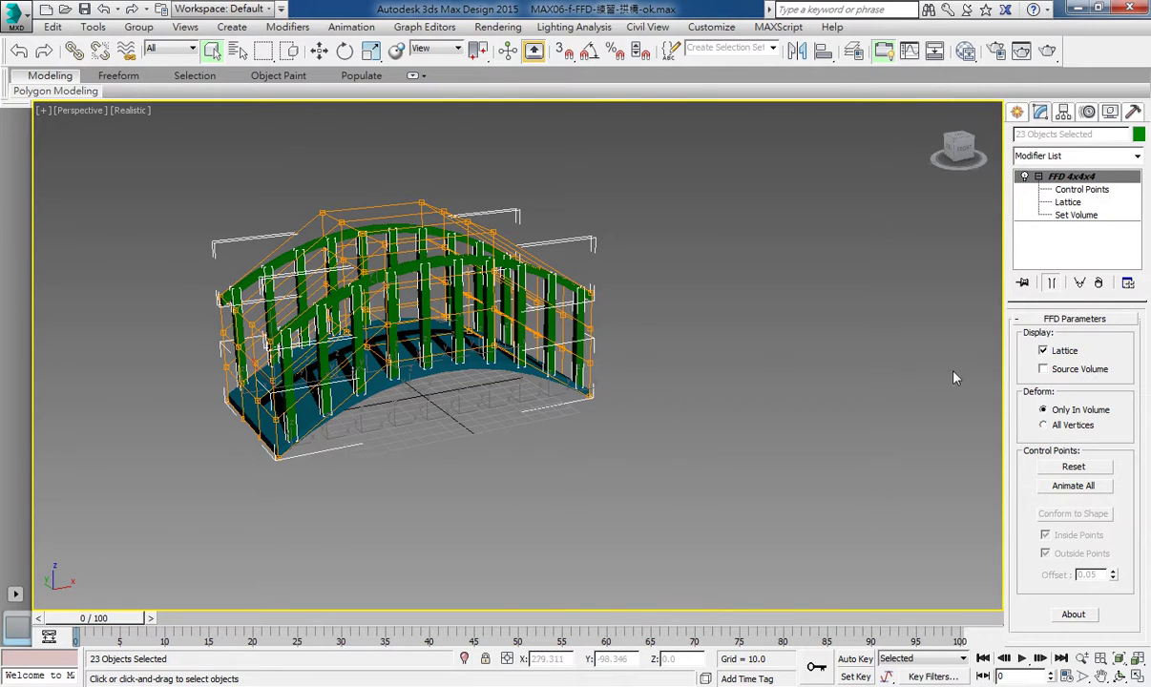
{"action": "left_click", "coordinate": [1024, 178]}
{"action": "left_click", "coordinate": [711, 336]}
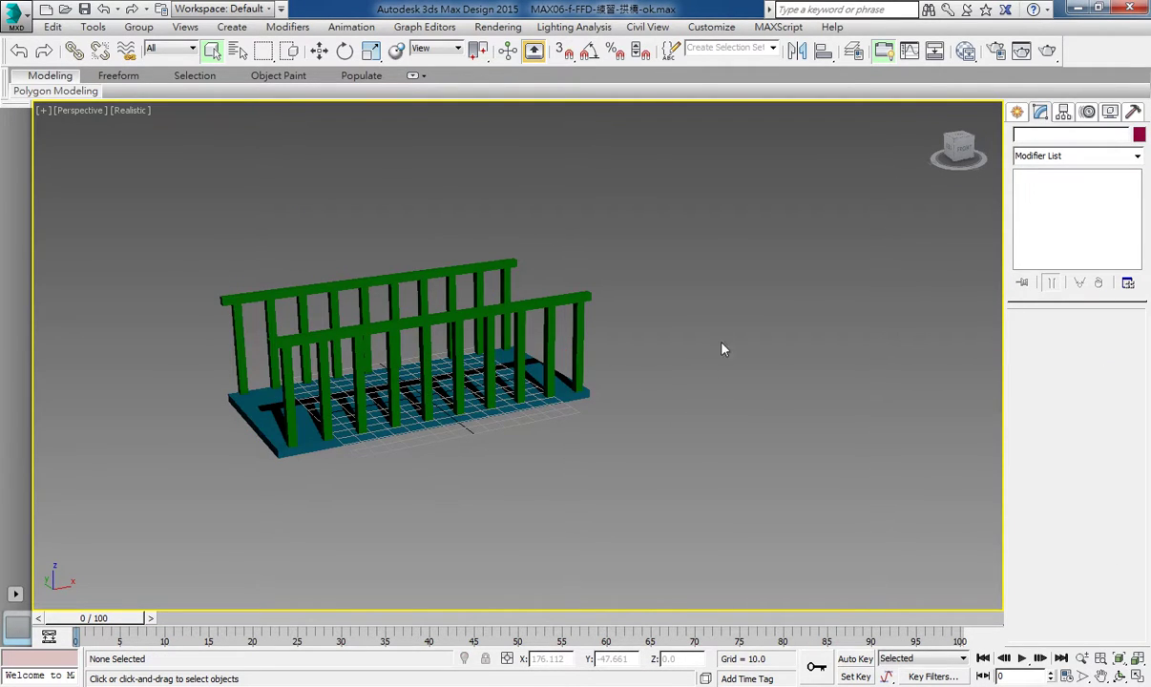
- Reset 3ds Max to an empty scene without saving the bridge
{"action": "left_click", "coordinate": [14, 13]}
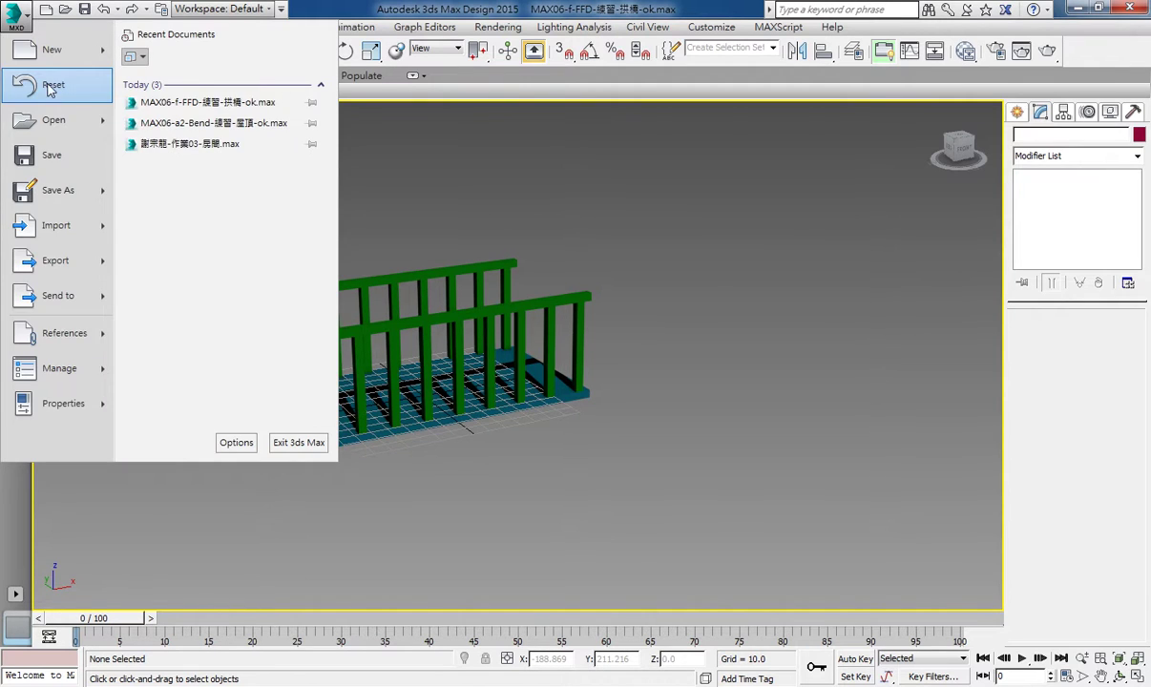
{"action": "left_click", "coordinate": [46, 86]}
{"action": "left_click", "coordinate": [571, 375]}
{"action": "left_click", "coordinate": [527, 377]}
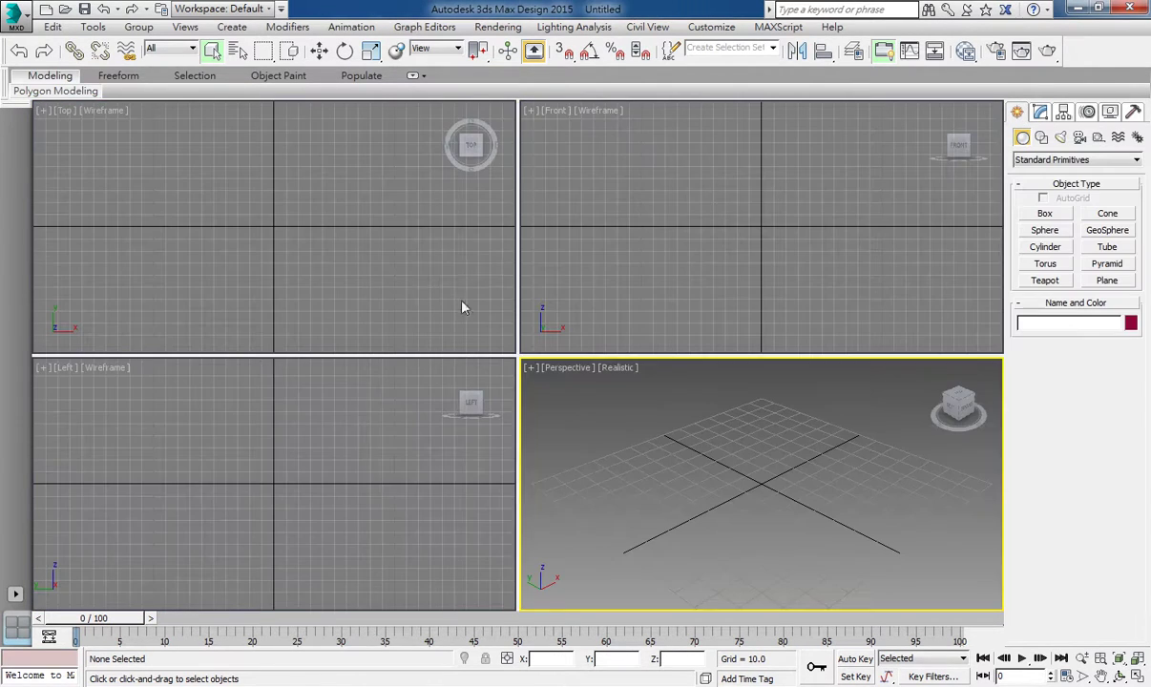
- Draw a long Box001 slab in the Top view and thin its height to about 1.931
{"action": "key", "text": "alt+w"}
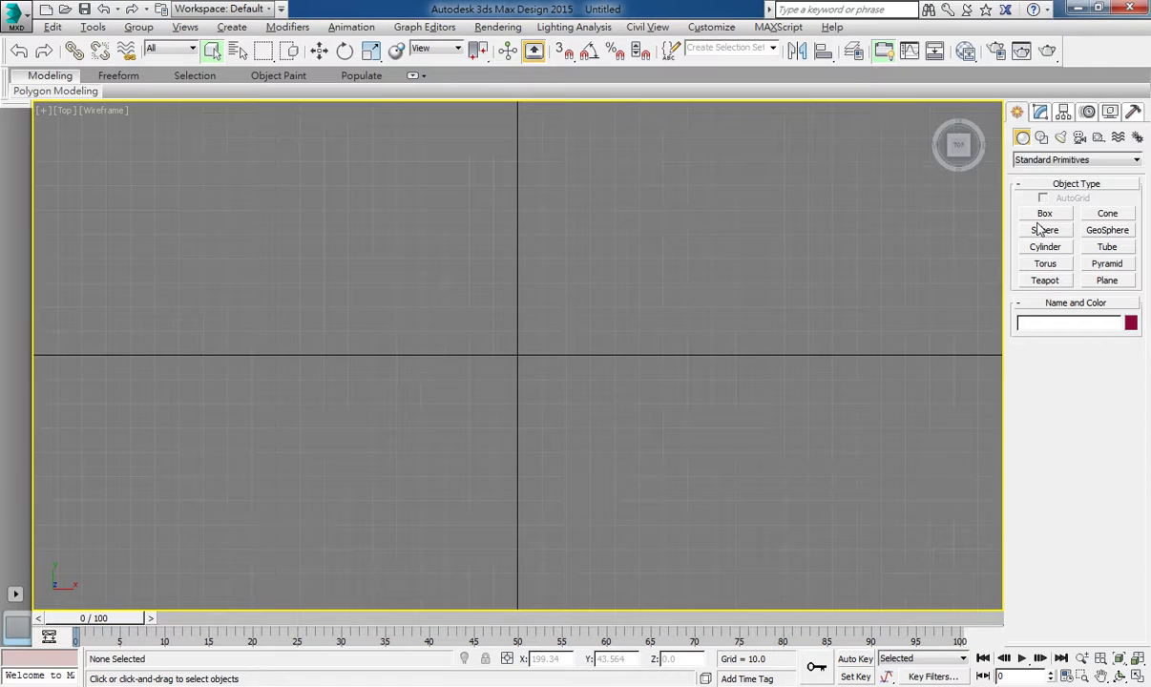
{"action": "left_click", "coordinate": [1045, 214]}
{"action": "left_click_drag", "start_coordinate": [239, 302], "coordinate": [786, 400]}
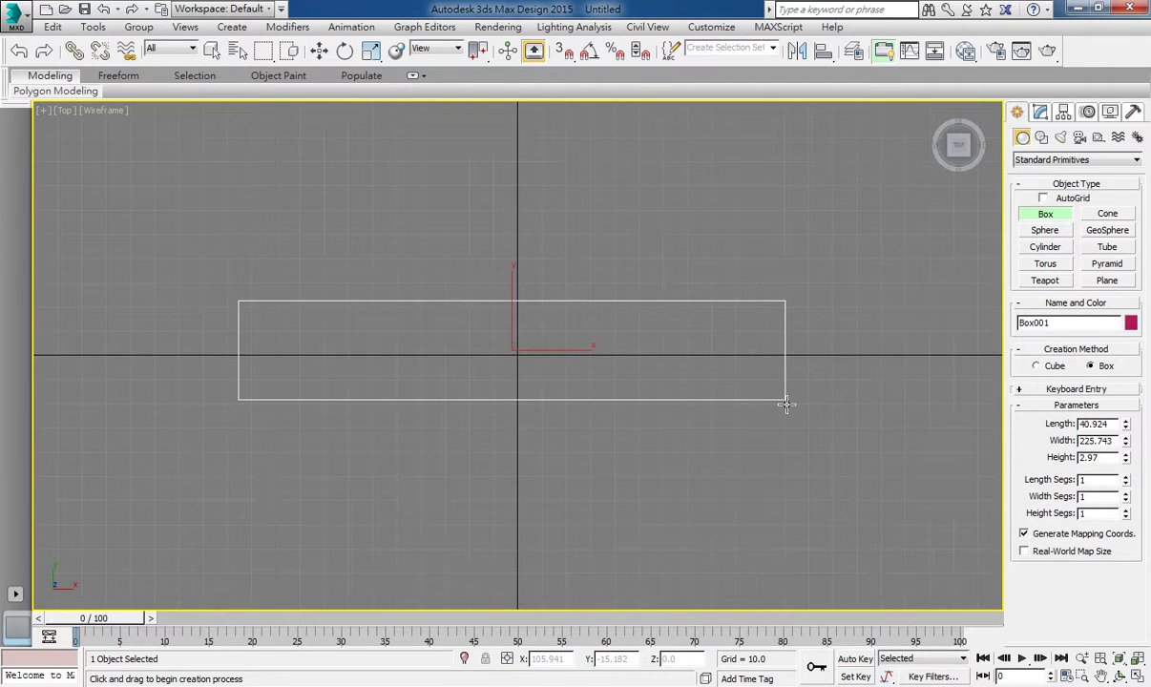
{"action": "key", "text": "alt+w"}
{"action": "left_click", "coordinate": [822, 443]}
{"action": "key", "text": "alt+w"}
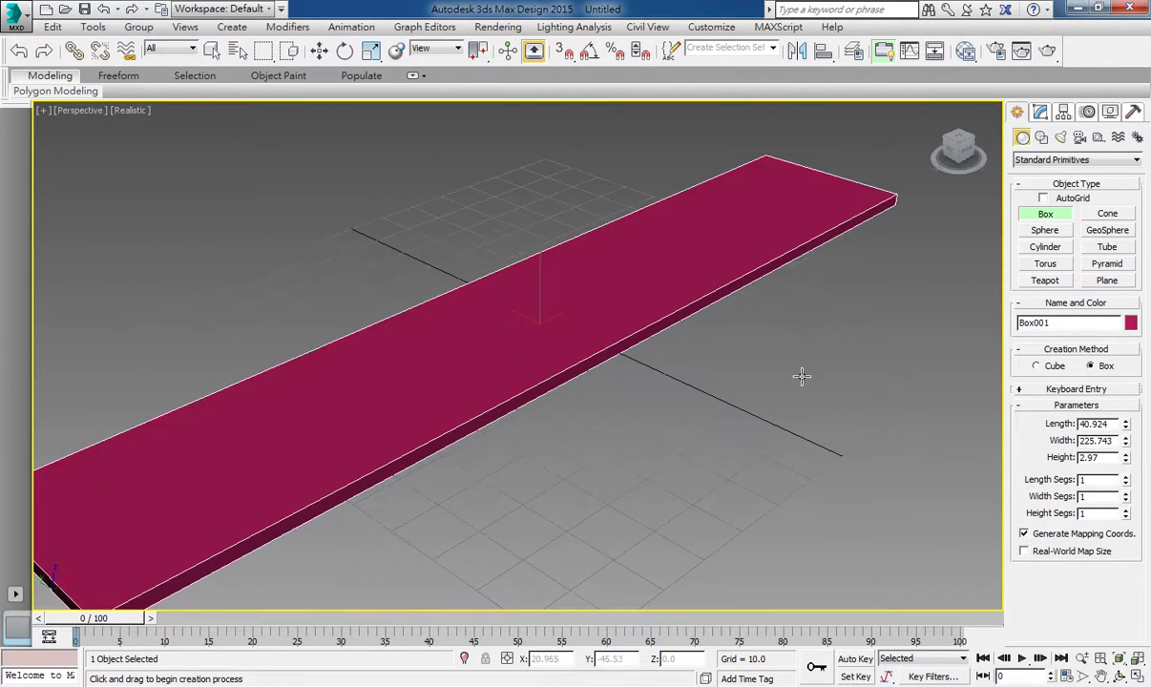
{"action": "left_click", "coordinate": [1041, 112]}
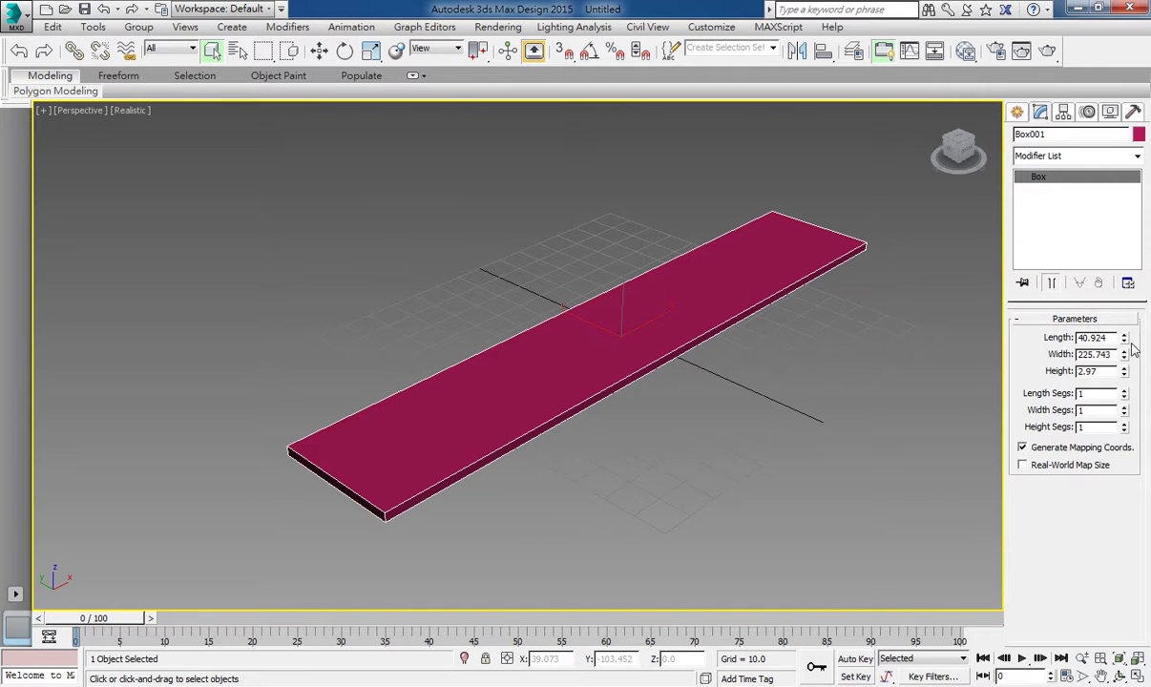
{"action": "left_click_drag", "start_coordinate": [1125, 371], "coordinate": [1140, 409]}
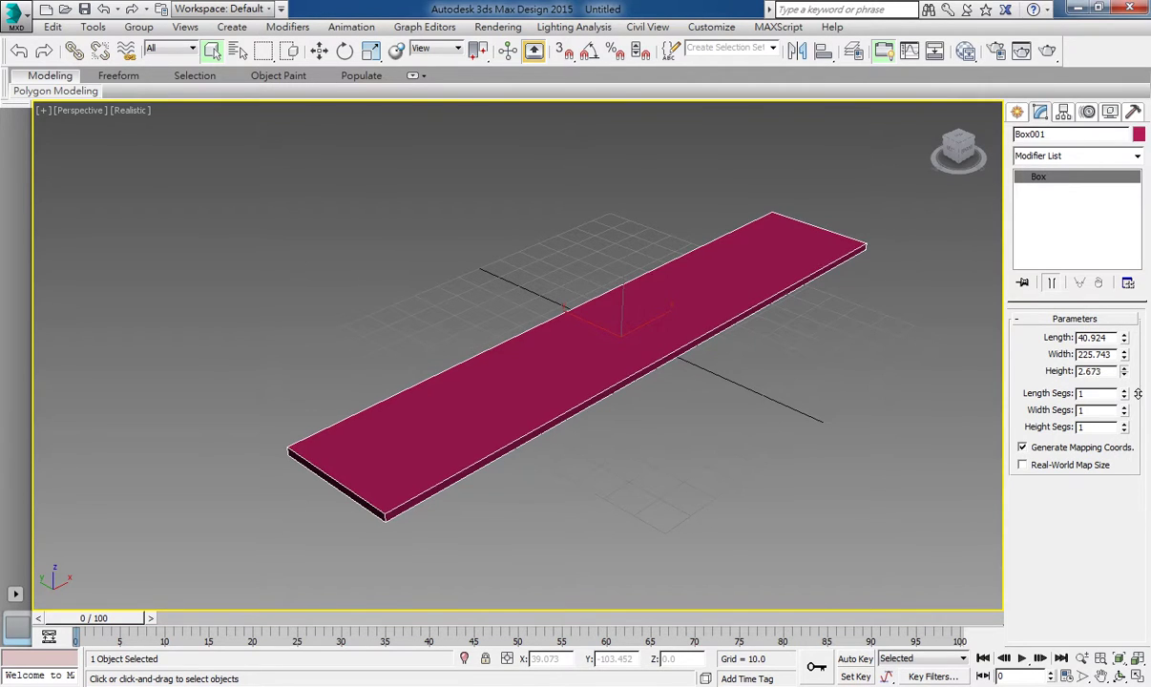
{"action": "left_click", "coordinate": [1017, 112]}
{"action": "left_click", "coordinate": [1046, 214]}
- Draw a small Box002 post about 1.155 × 1.403 at the slab's near corner
{"action": "key", "text": "alt+w"}
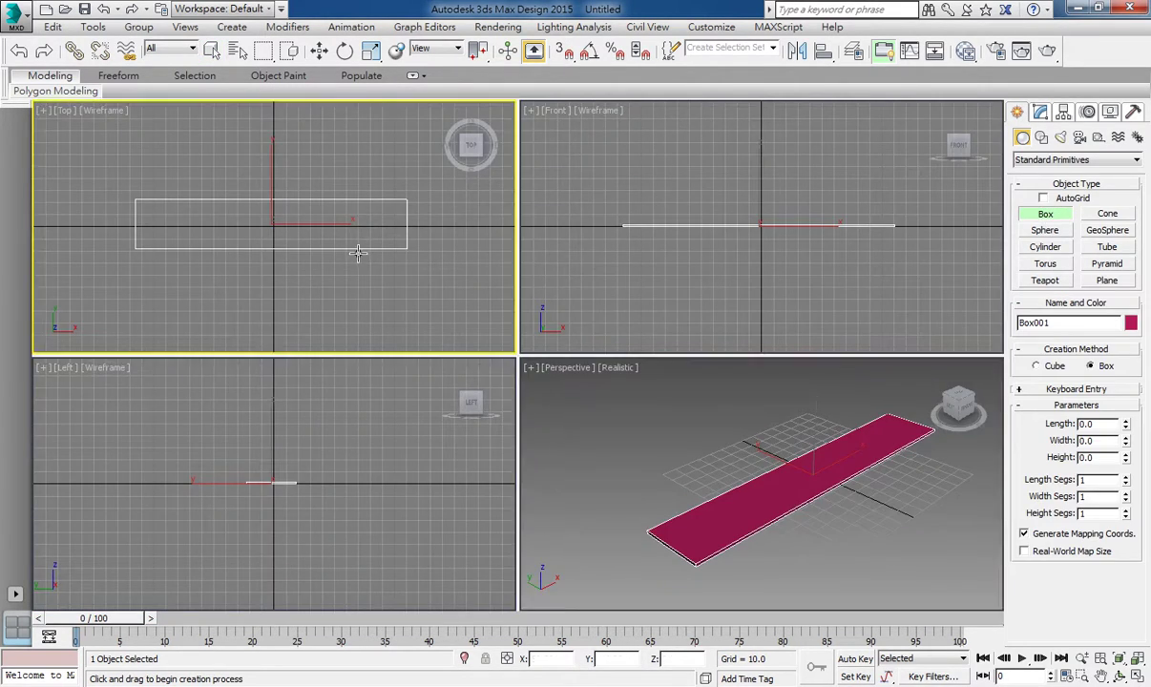
{"action": "key", "text": "alt+w"}
{"action": "scroll", "coordinate": [276, 306], "scroll_direction": "up", "scroll_amount": 3}
{"action": "scroll", "coordinate": [230, 307], "scroll_direction": "up", "scroll_amount": 3}
{"action": "scroll", "coordinate": [230, 307], "scroll_direction": "up", "scroll_amount": 1}
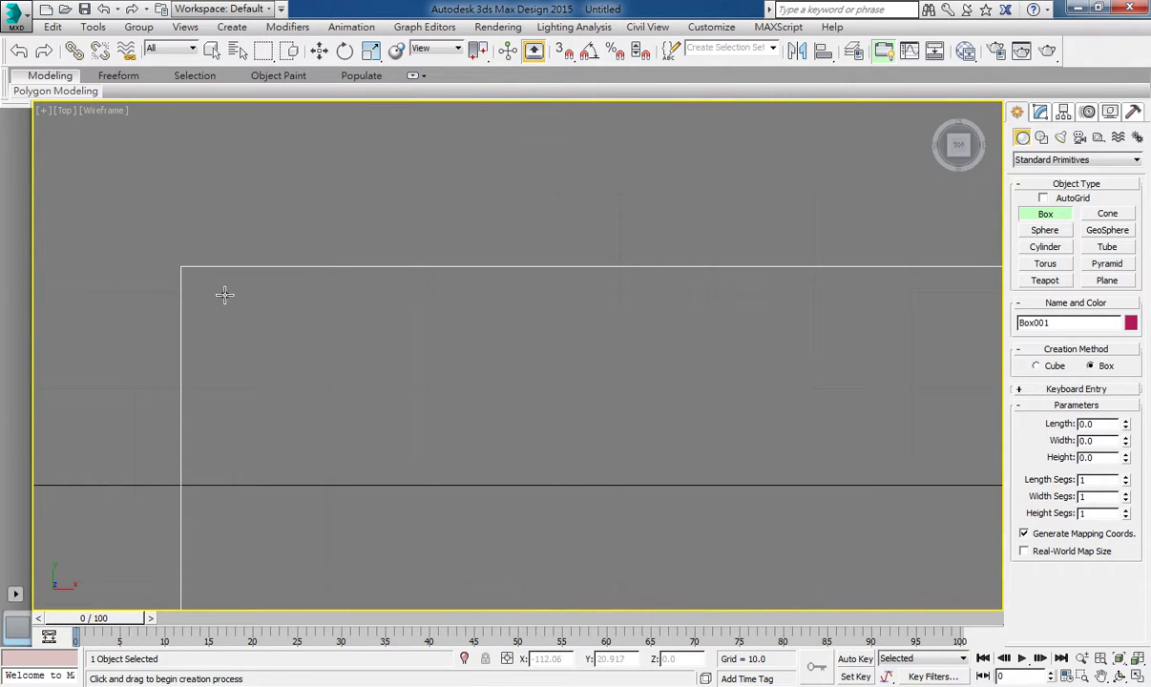
{"action": "left_click_drag", "start_coordinate": [221, 286], "coordinate": [246, 286]}
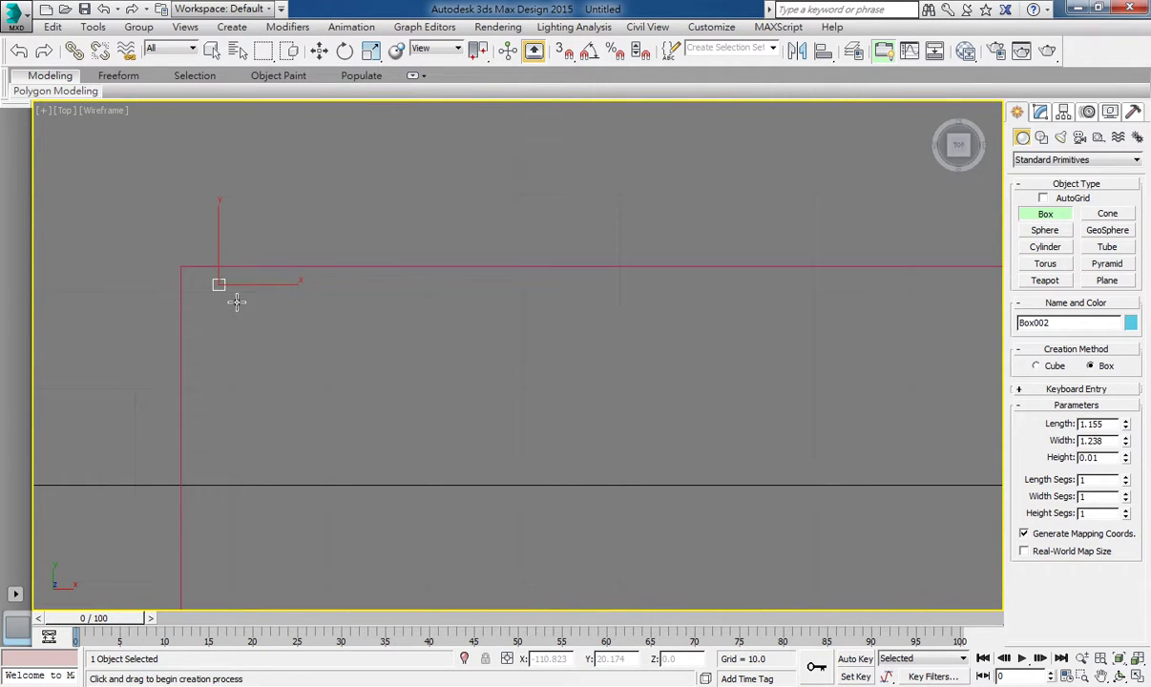
{"action": "left_click", "coordinate": [239, 132]}
{"action": "right_click", "coordinate": [229, 123]}
- Raise the post's height to 23.644 and switch to Select and Move
{"action": "key", "text": "alt+w"}
{"action": "right_click", "coordinate": [836, 401]}
{"action": "key", "text": "alt+w"}
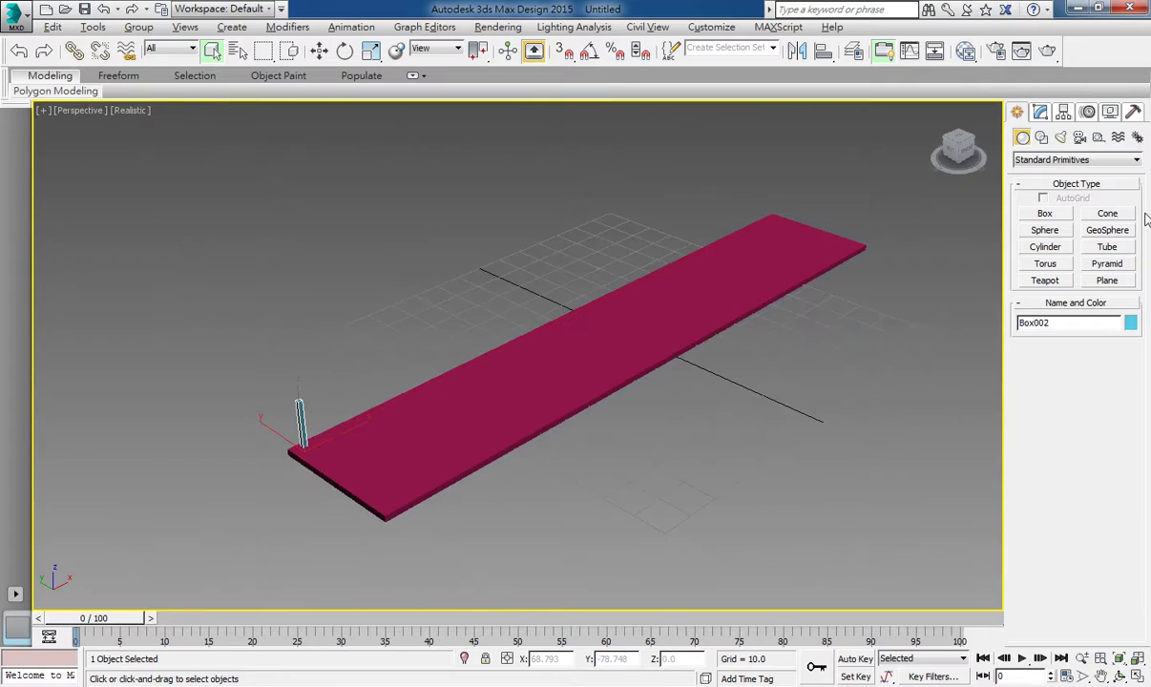
{"action": "left_click", "coordinate": [1039, 111]}
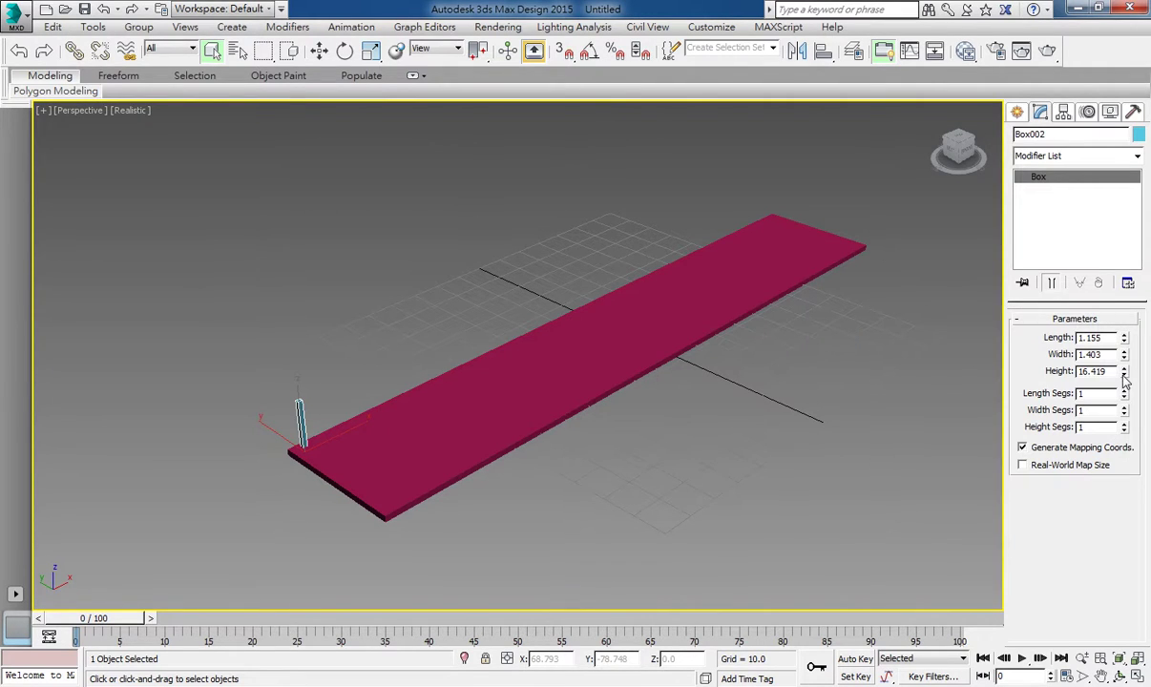
{"action": "left_click_drag", "start_coordinate": [1126, 356], "coordinate": [1122, 352]}
{"action": "key", "text": "alt+w"}
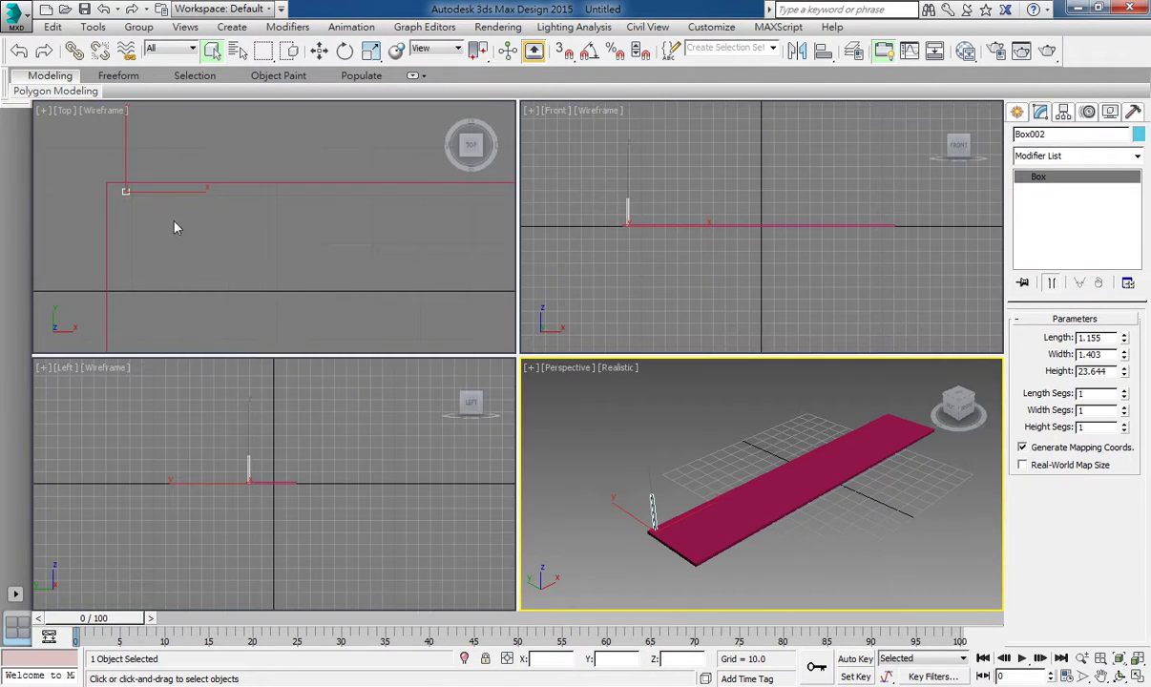
{"action": "right_click", "coordinate": [168, 187]}
{"action": "right_click", "coordinate": [160, 190]}
{"action": "left_click", "coordinate": [196, 211]}
{"action": "key", "text": "alt+w"}
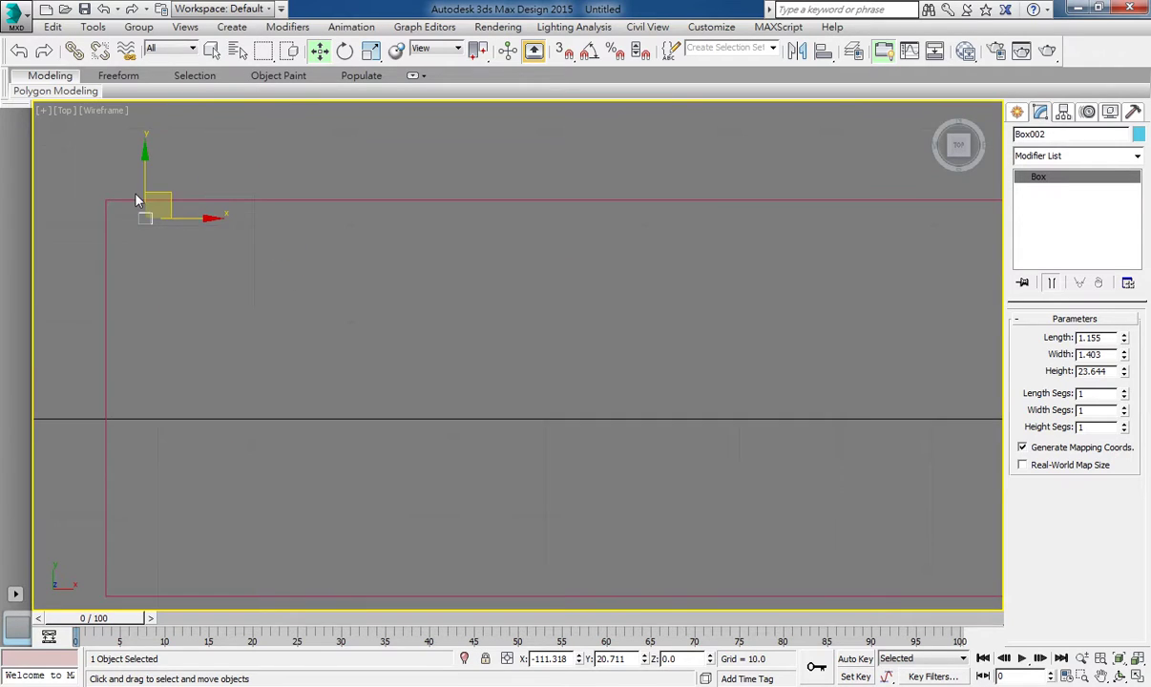
- Shift-drag the post to create a row of instanced copies, adjusting the copy count
{"action": "left_click_drag", "start_coordinate": [197, 222], "coordinate": [219, 222], "text": "shift"}
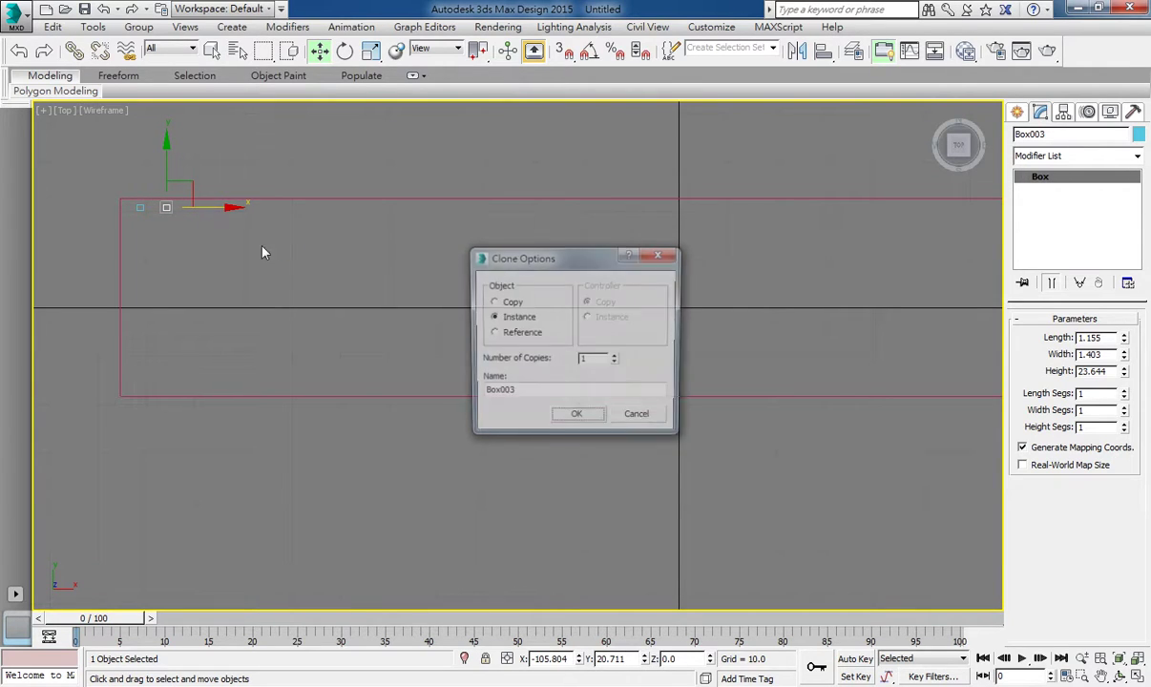
{"action": "double_click", "coordinate": [587, 360]}
{"action": "type", "text": "170"}
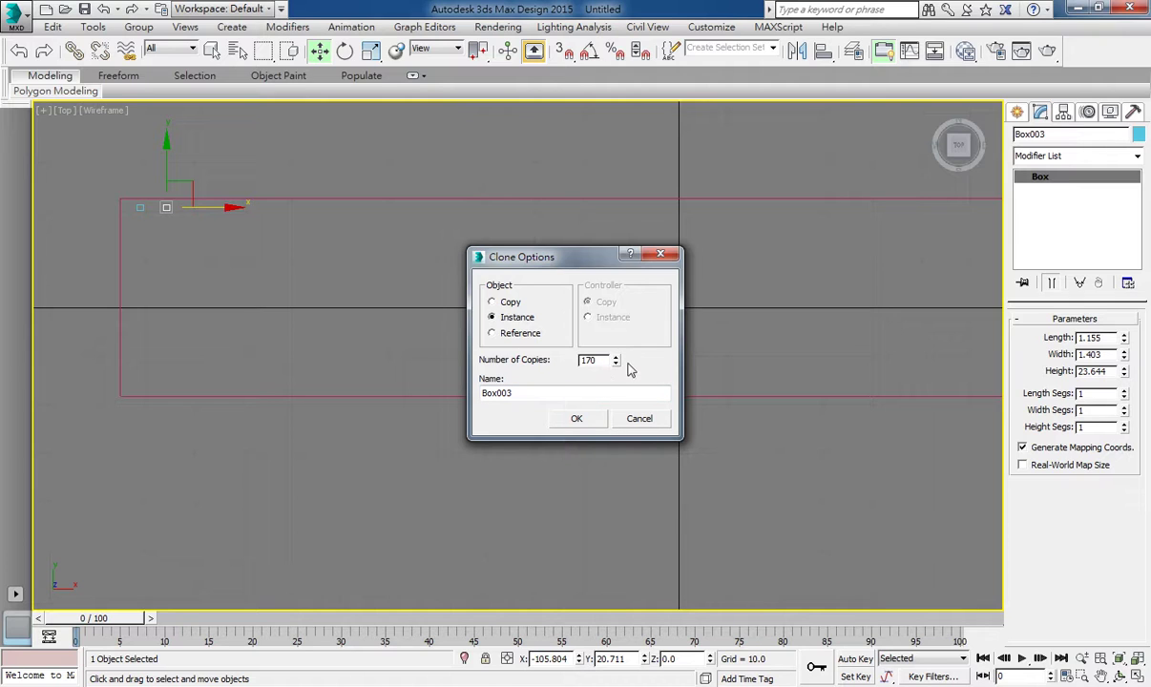
{"action": "left_click_drag", "start_coordinate": [616, 361], "coordinate": [640, 473]}
{"action": "key", "text": "Return"}
- Delete the posts running past the slab and nudge the remaining 41 posts slightly left
{"action": "scroll", "coordinate": [342, 234], "scroll_direction": "down", "scroll_amount": 3}
{"action": "middle_click_drag", "start_coordinate": [342, 234], "coordinate": [723, 334]}
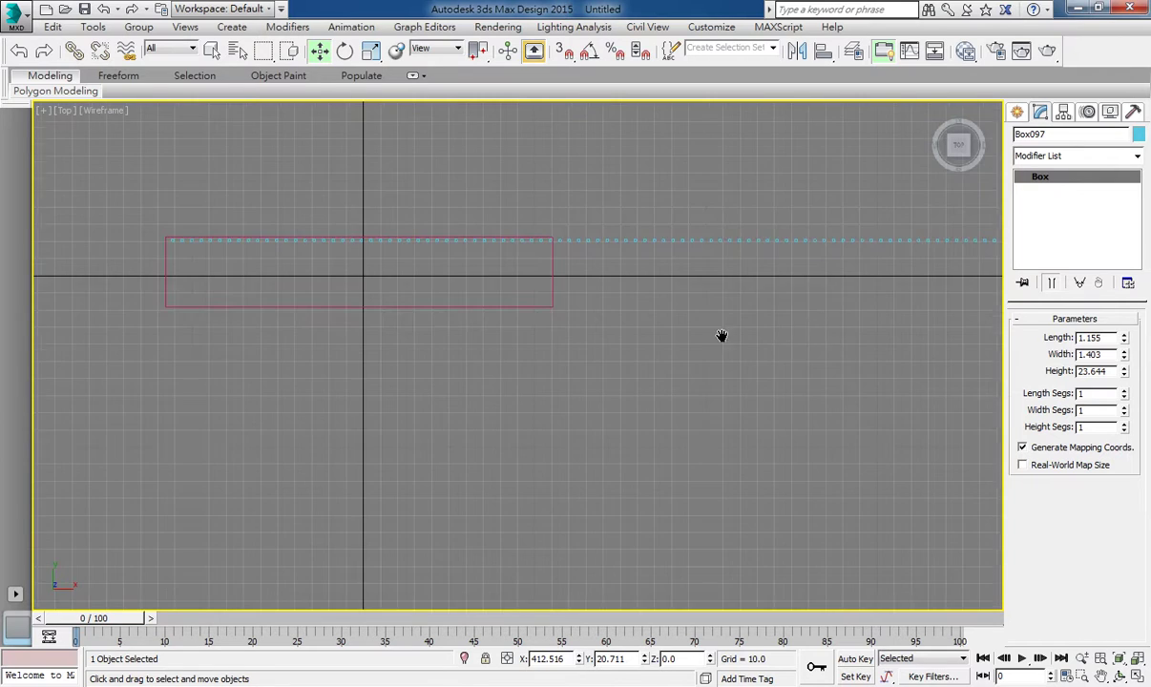
{"action": "scroll", "coordinate": [963, 328], "scroll_direction": "down", "scroll_amount": 2}
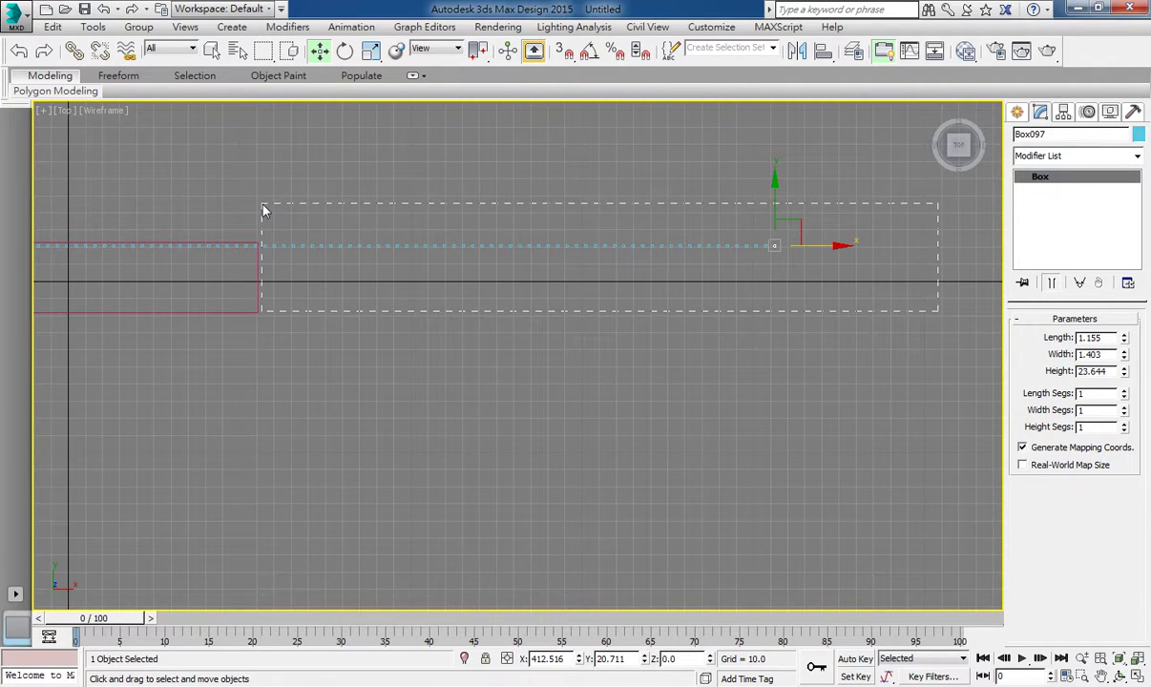
{"action": "left_click_drag", "start_coordinate": [145, 218], "coordinate": [263, 212]}
{"action": "left_click", "coordinate": [289, 222]}
{"action": "middle_click_drag", "start_coordinate": [289, 222], "coordinate": [586, 227]}
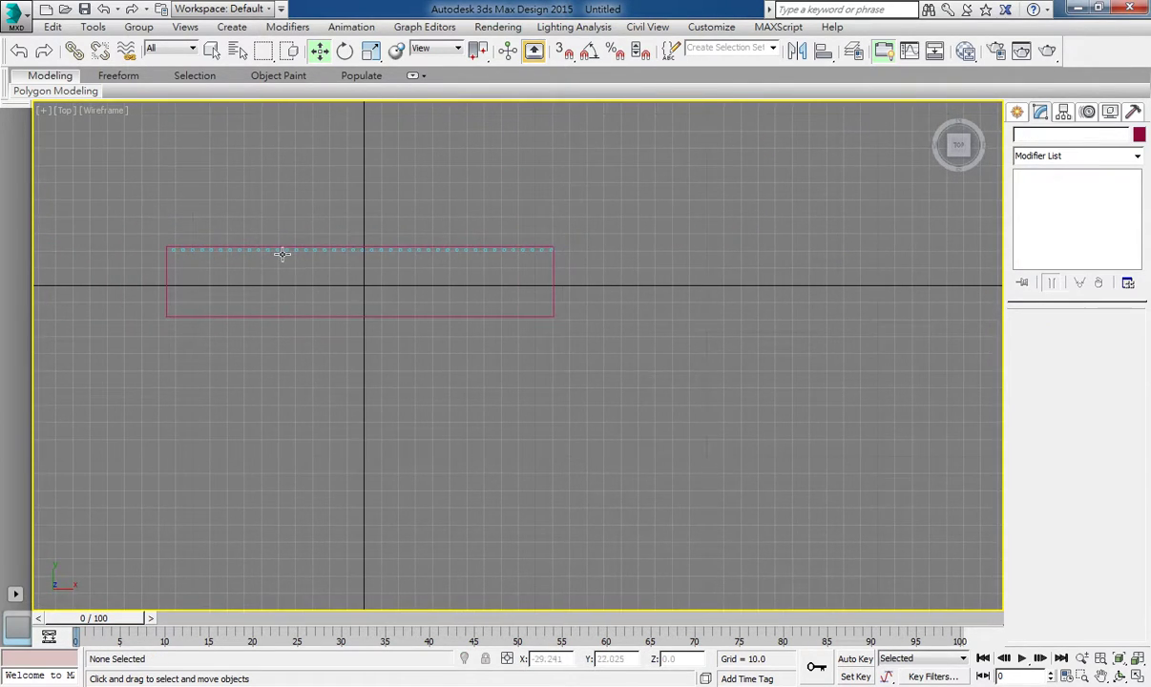
{"action": "left_click_drag", "start_coordinate": [126, 208], "coordinate": [587, 281]}
{"action": "left_click", "coordinate": [180, 278], "text": "alt"}
{"action": "middle_click_drag", "start_coordinate": [180, 278], "coordinate": [302, 279]}
{"action": "scroll", "coordinate": [349, 283], "scroll_direction": "up", "scroll_amount": 2}
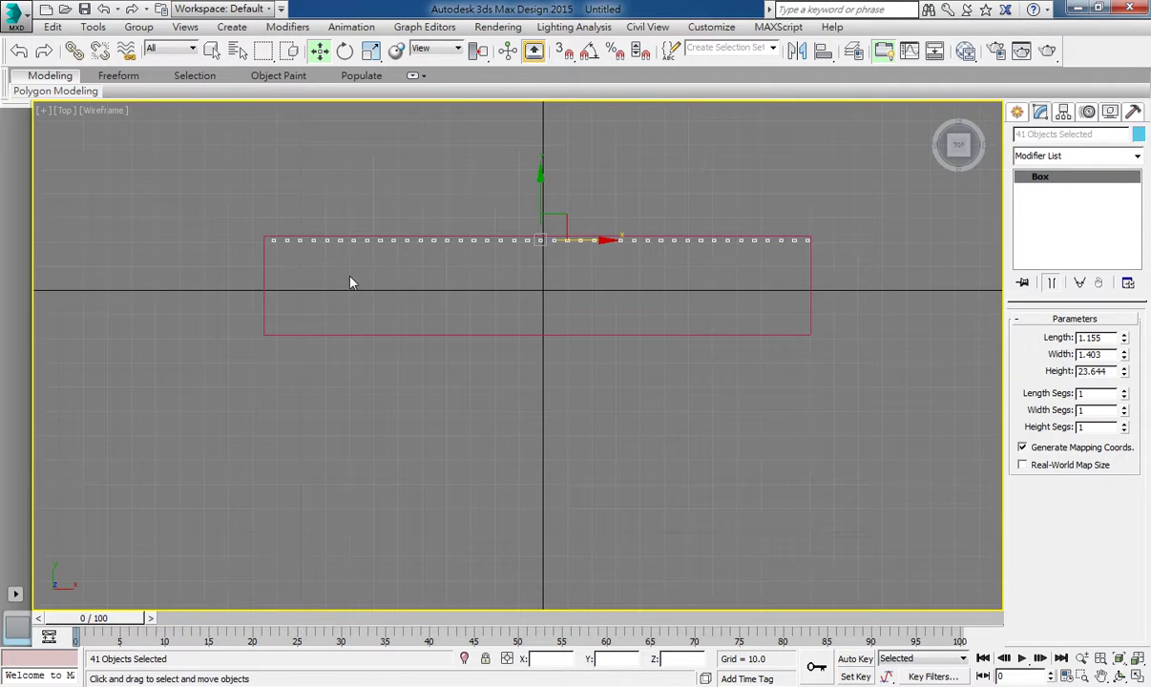
{"action": "left_click_drag", "start_coordinate": [605, 249], "coordinate": [603, 251]}
{"action": "left_click", "coordinate": [1018, 113]}
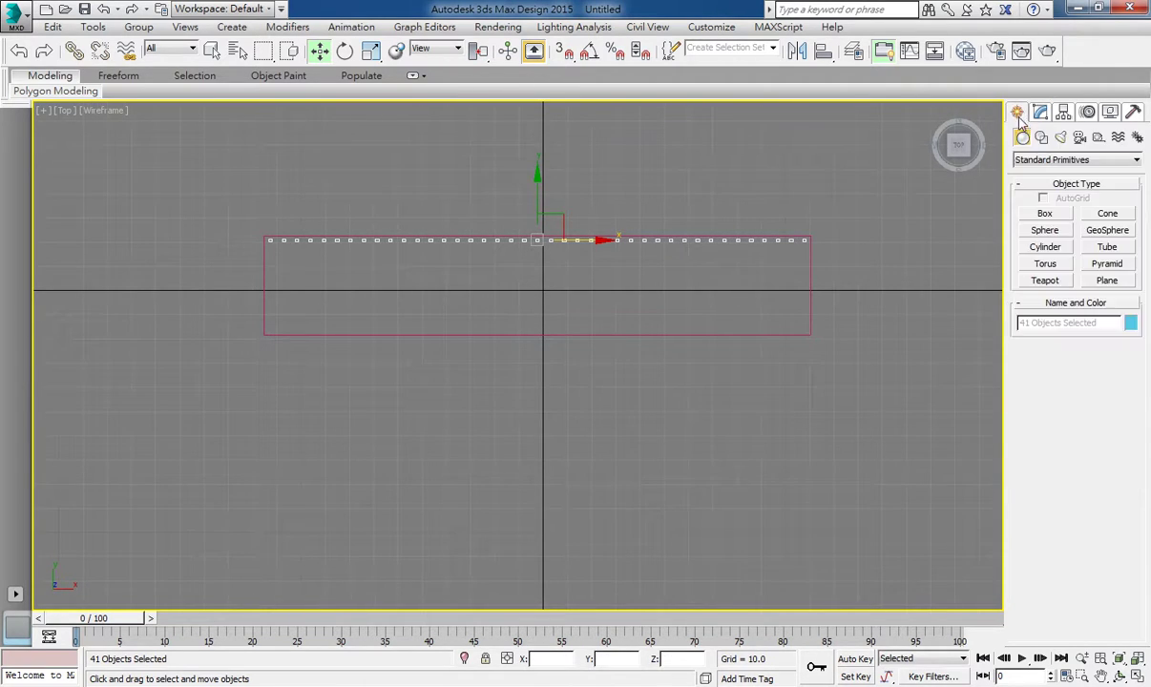
- Draw a long thin handrail box (4.95 × 225.743 × 1.65) along the baluster row
{"action": "left_click", "coordinate": [1045, 214]}
{"action": "middle_click_drag", "start_coordinate": [469, 267], "coordinate": [380, 275]}
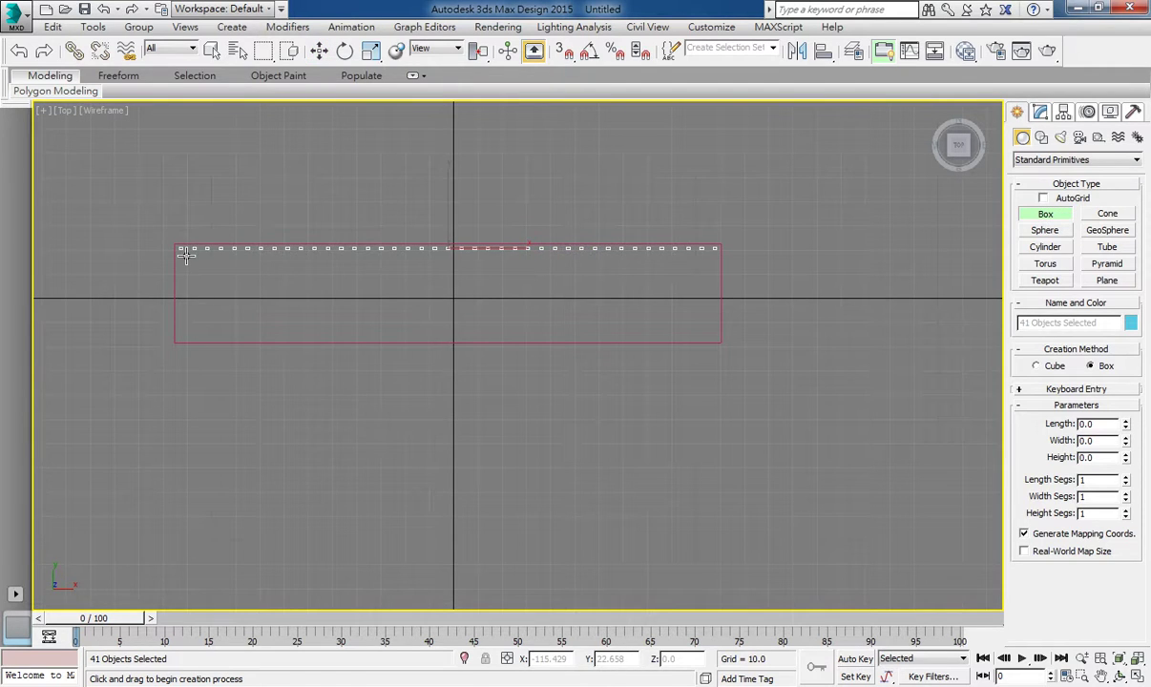
{"action": "left_click_drag", "start_coordinate": [186, 252], "coordinate": [727, 264]}
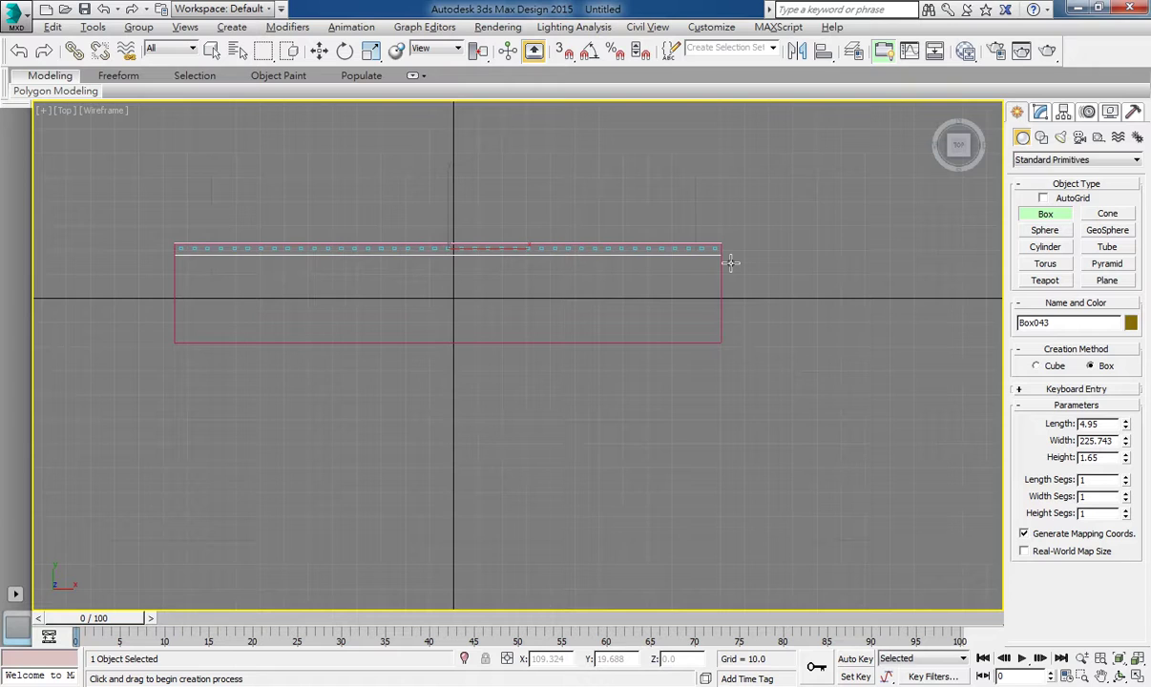
{"action": "left_click", "coordinate": [730, 262]}
{"action": "key", "text": "alt+w"}
{"action": "right_click", "coordinate": [766, 476]}
- Raise the handrail on Z to 23.532 so it rests on the baluster tops
{"action": "key", "text": "alt+w"}
{"action": "key", "text": "w"}
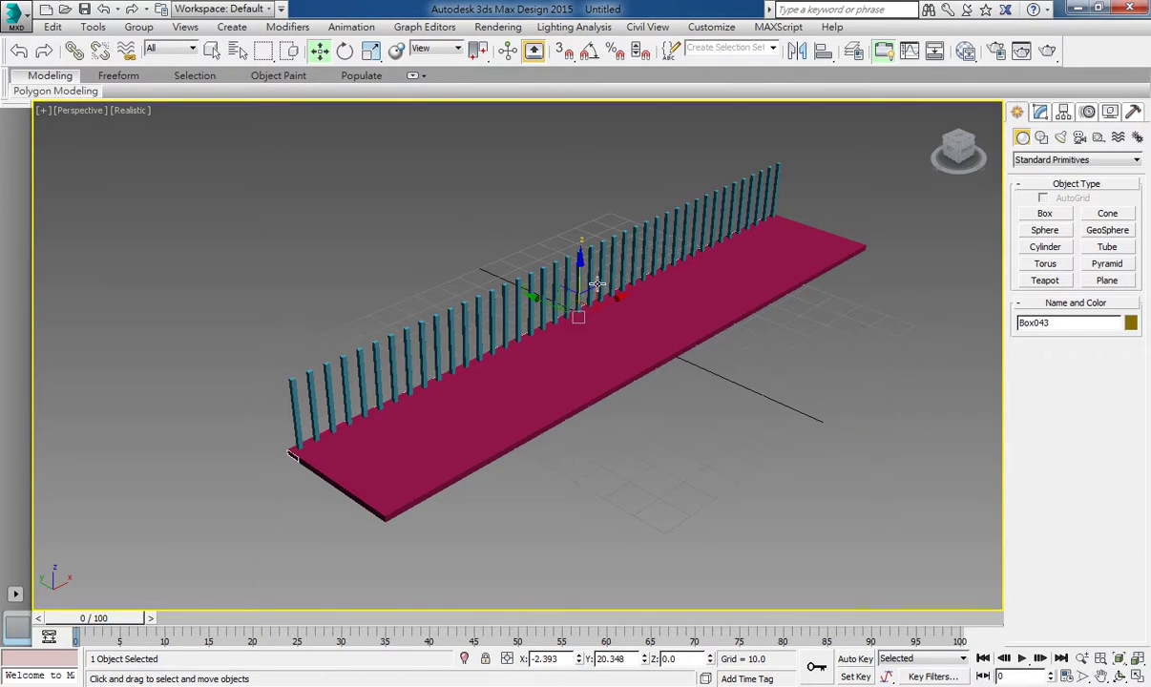
{"action": "left_click_drag", "start_coordinate": [578, 265], "coordinate": [591, 208]}
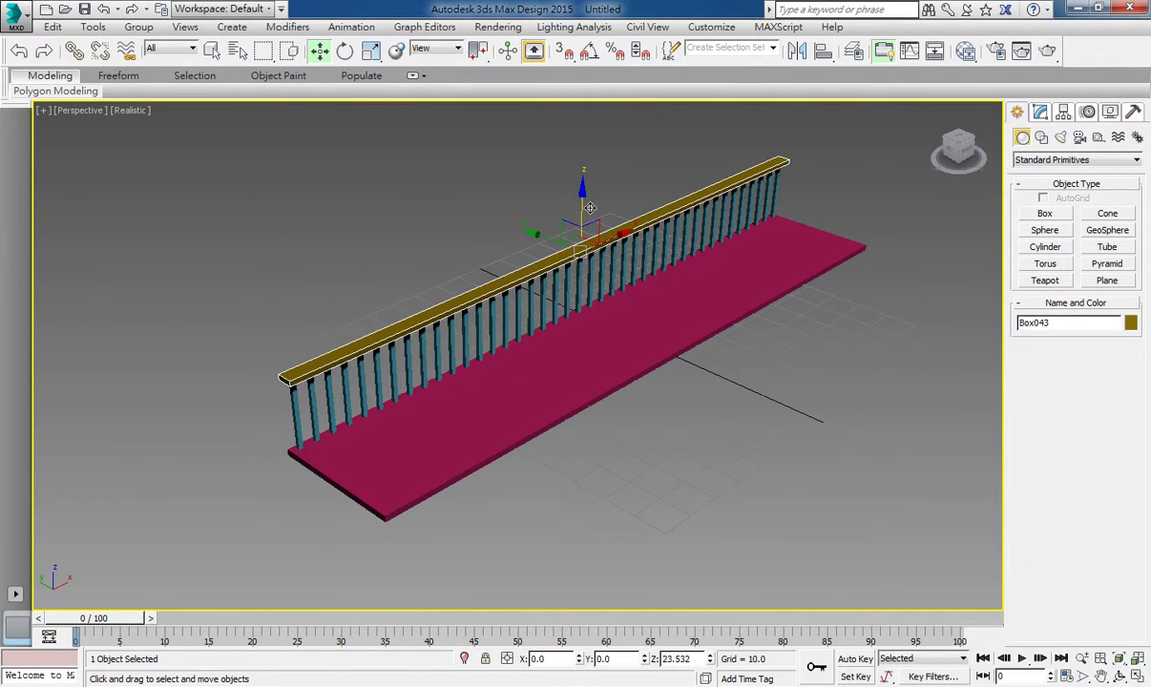
{"action": "middle_click_drag", "start_coordinate": [591, 208], "coordinate": [565, 316]}
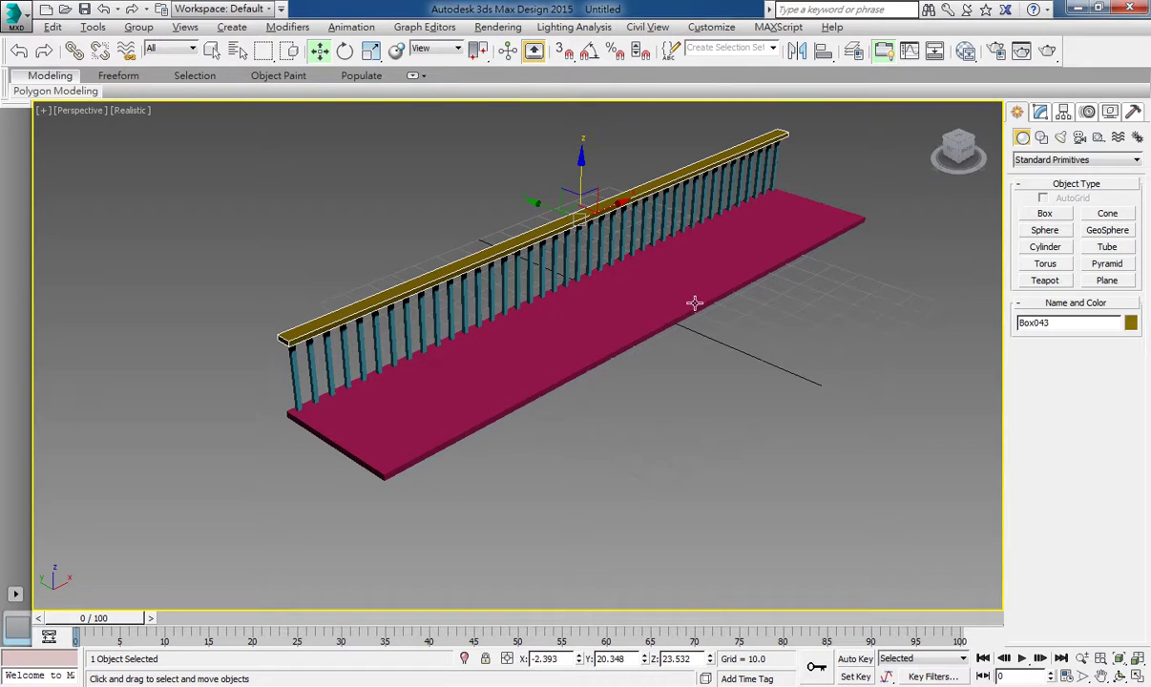
{"action": "key", "text": "alt+w"}
{"action": "right_click", "coordinate": [717, 239]}
{"action": "key", "text": "alt+w"}
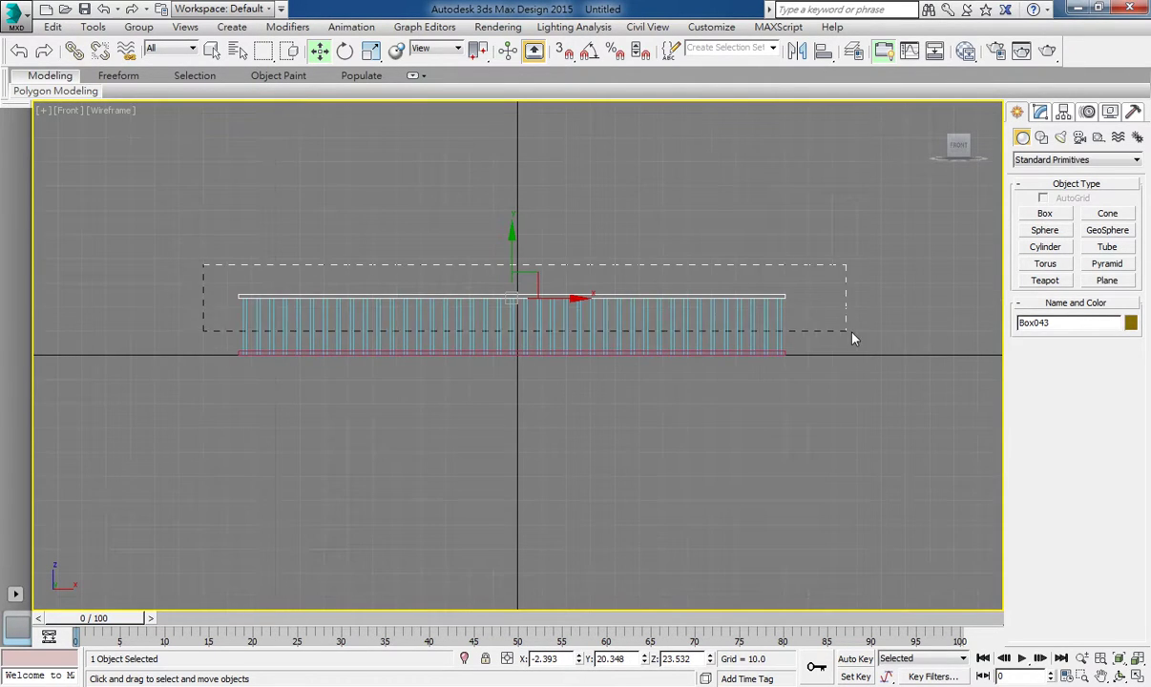
- Instance the posts and handrail across to the deck's far edge as a second railing
{"action": "left_click_drag", "start_coordinate": [852, 338], "coordinate": [852, 338]}
{"action": "key", "text": "alt+w"}
{"action": "right_click", "coordinate": [239, 221]}
{"action": "key", "text": "alt+w"}
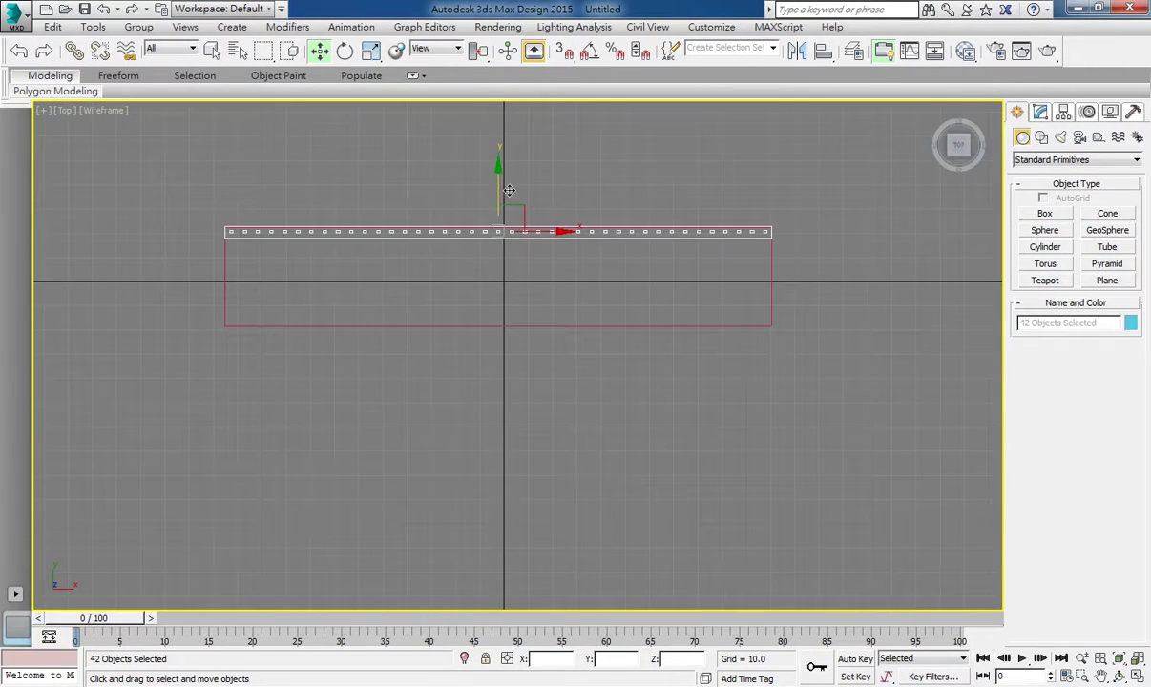
{"action": "left_click_drag", "start_coordinate": [509, 191], "coordinate": [509, 278], "text": "shift"}
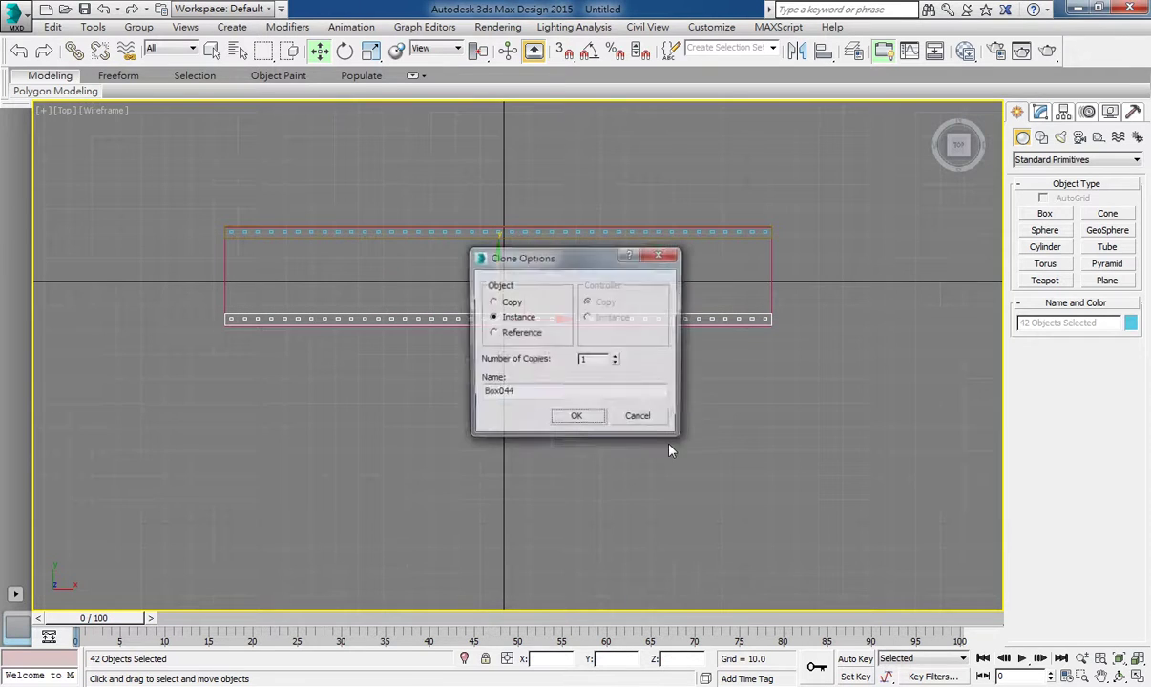
{"action": "left_click", "coordinate": [577, 415]}
{"action": "key", "text": "alt+w"}
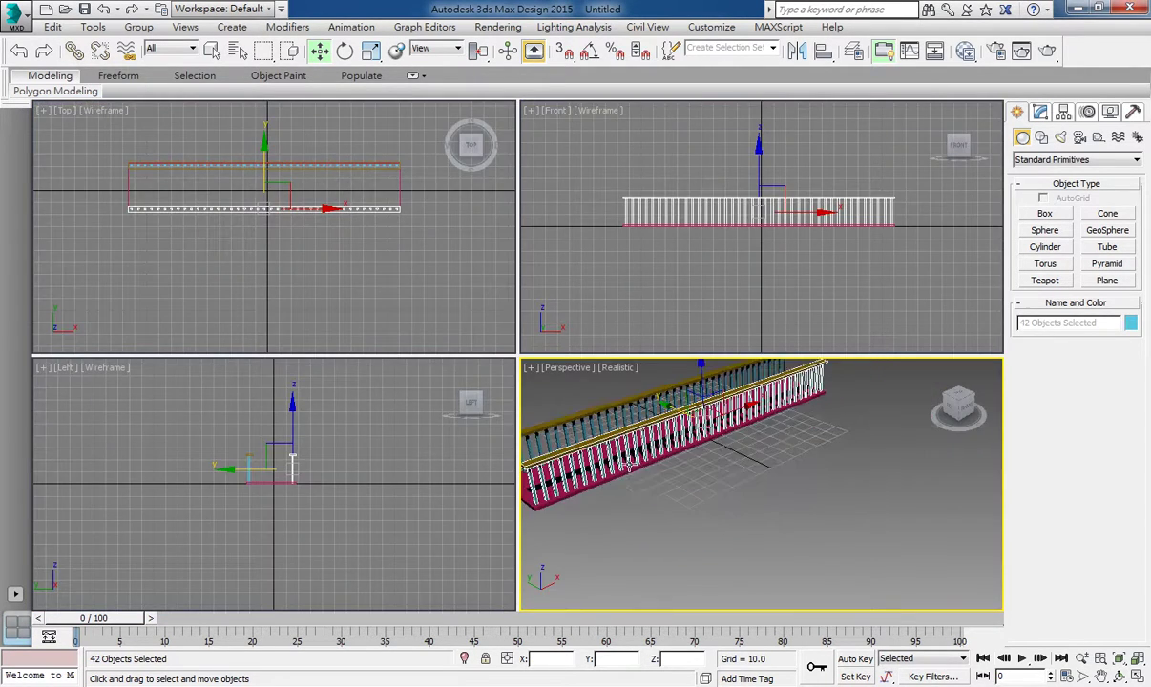
{"action": "key", "text": "alt+w"}
{"action": "mouse_move", "coordinate": [586, 396]}
{"action": "middle_mouse_down", "text": "alt"}
{"action": "mouse_move", "coordinate": [524, 345]}
{"action": "mouse_move", "coordinate": [404, 412]}
{"action": "mouse_move", "coordinate": [509, 397]}
{"action": "middle_mouse_up", "text": "alt"}
{"action": "left_click", "coordinate": [404, 411]}
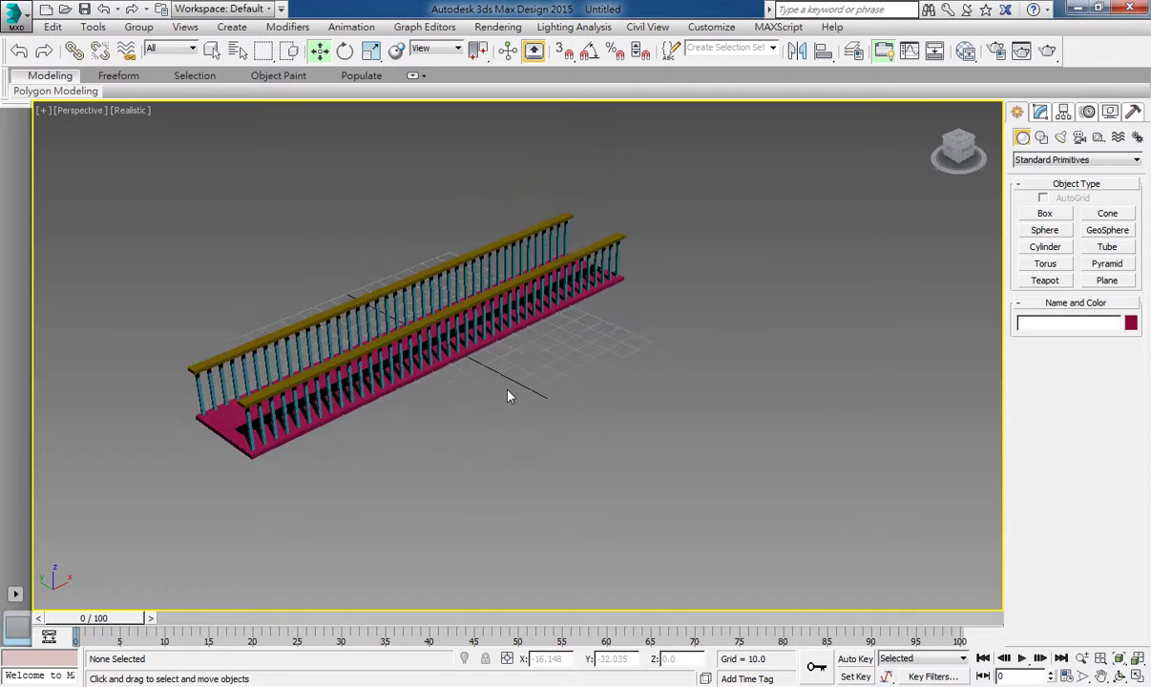
{"action": "middle_click_drag", "start_coordinate": [599, 410], "coordinate": [449, 420], "text": "alt"}
- Shift-move all 85 bridge objects to the upper right as an independent Copy
{"action": "left_click_drag", "start_coordinate": [192, 213], "coordinate": [790, 481]}
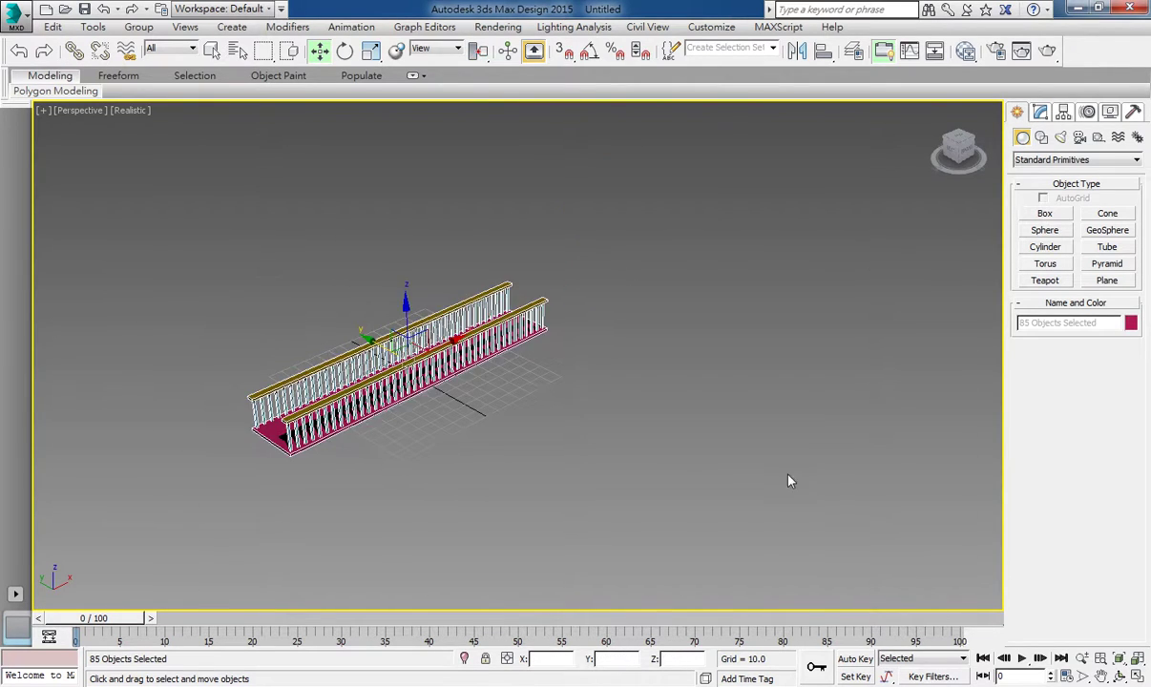
{"action": "middle_click_drag", "start_coordinate": [790, 481], "coordinate": [520, 487], "text": "alt"}
{"action": "mouse_move", "coordinate": [312, 361]}
{"action": "left_mouse_down", "text": "shift"}
{"action": "mouse_move", "coordinate": [797, 263]}
{"action": "mouse_move", "coordinate": [658, 315]}
{"action": "left_mouse_up", "text": "shift"}
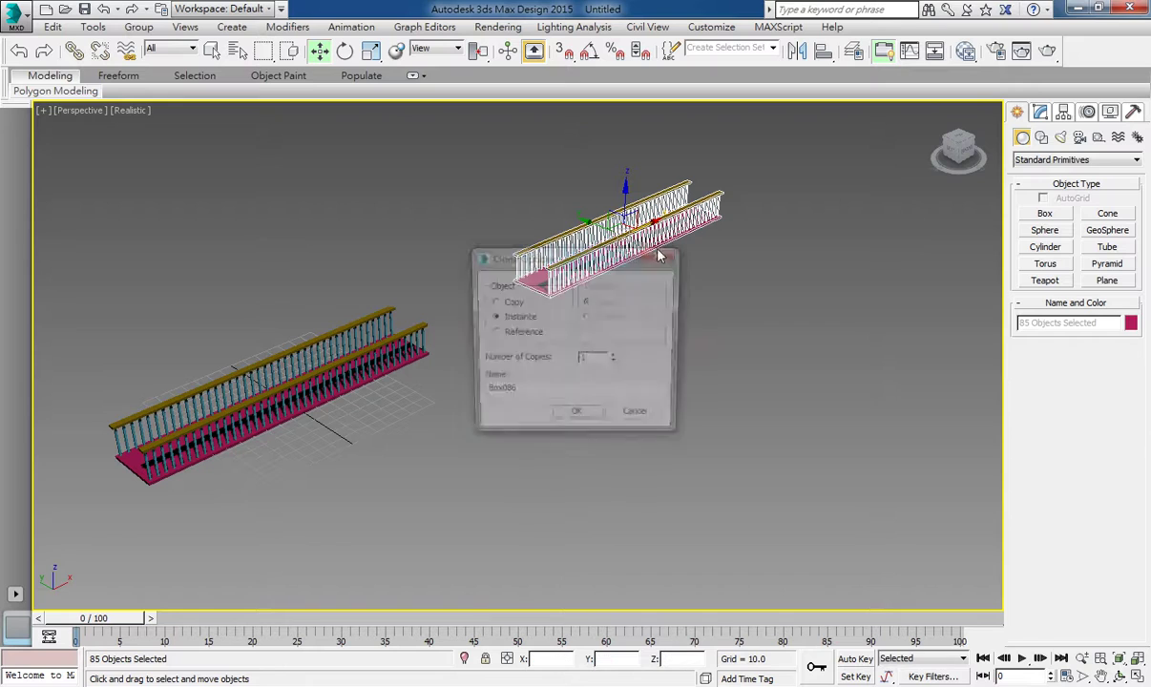
{"action": "left_click", "coordinate": [513, 302]}
{"action": "left_click", "coordinate": [577, 418]}
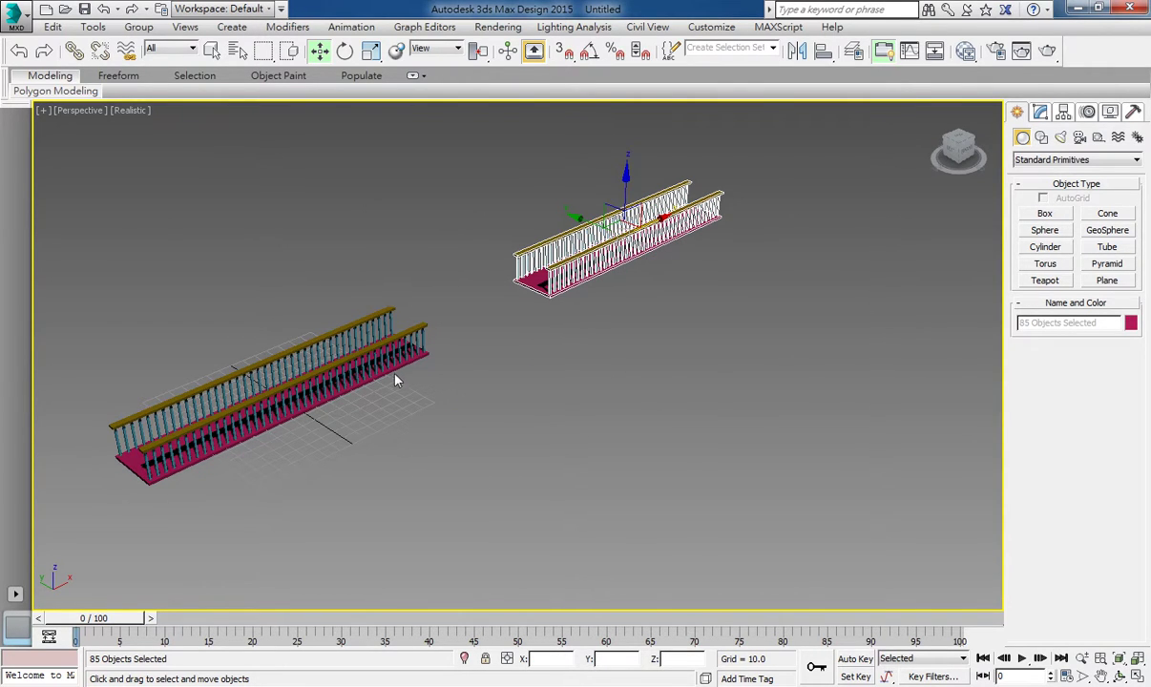
- Zoom in, select all parts of the original bridge and view it from above
{"action": "scroll", "coordinate": [468, 361], "scroll_direction": "up", "scroll_amount": 1}
{"action": "scroll", "coordinate": [496, 334], "scroll_direction": "up", "scroll_amount": 2}
{"action": "scroll", "coordinate": [477, 321], "scroll_direction": "up", "scroll_amount": 2}
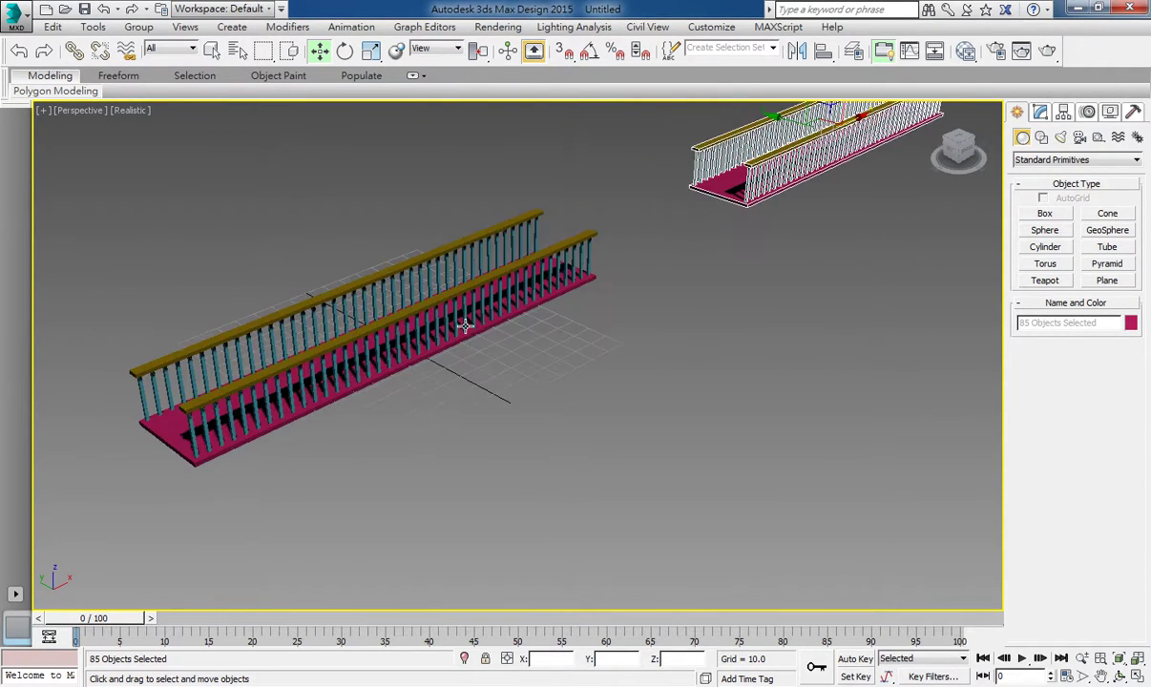
{"action": "scroll", "coordinate": [457, 320], "scroll_direction": "up", "scroll_amount": 2}
{"action": "left_click_drag", "start_coordinate": [532, 471], "coordinate": [658, 536]}
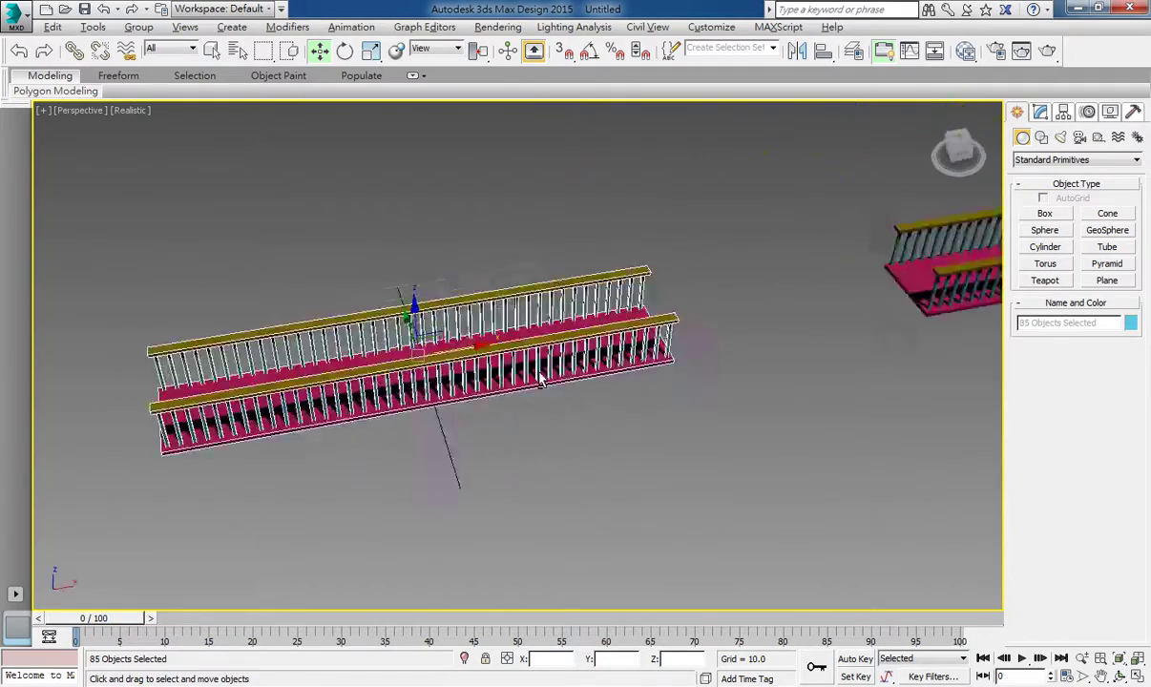
{"action": "mouse_move", "coordinate": [658, 537]}
{"action": "middle_mouse_down", "text": "alt"}
{"action": "mouse_move", "coordinate": [576, 399]}
{"action": "mouse_move", "coordinate": [594, 352]}
{"action": "mouse_move", "coordinate": [609, 353]}
{"action": "middle_mouse_up", "text": "alt"}
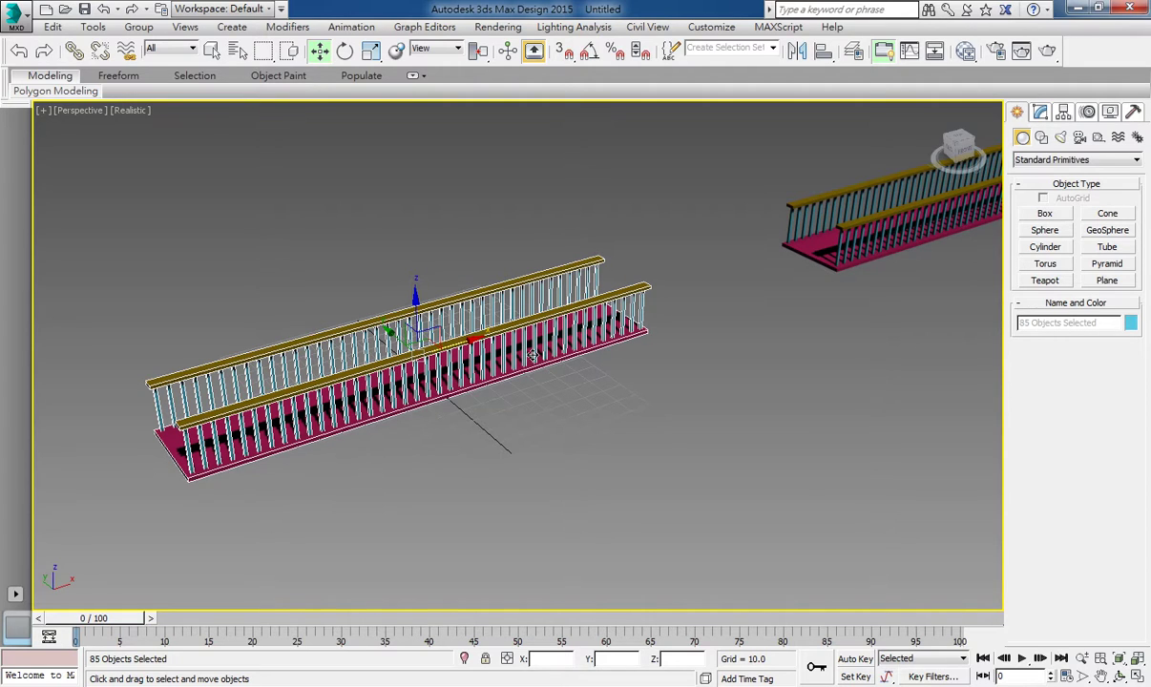
- Add a Bend modifier to the original bridge with Angle 63 about the X axis
{"action": "left_click", "coordinate": [1040, 112]}
{"action": "left_click", "coordinate": [1040, 156]}
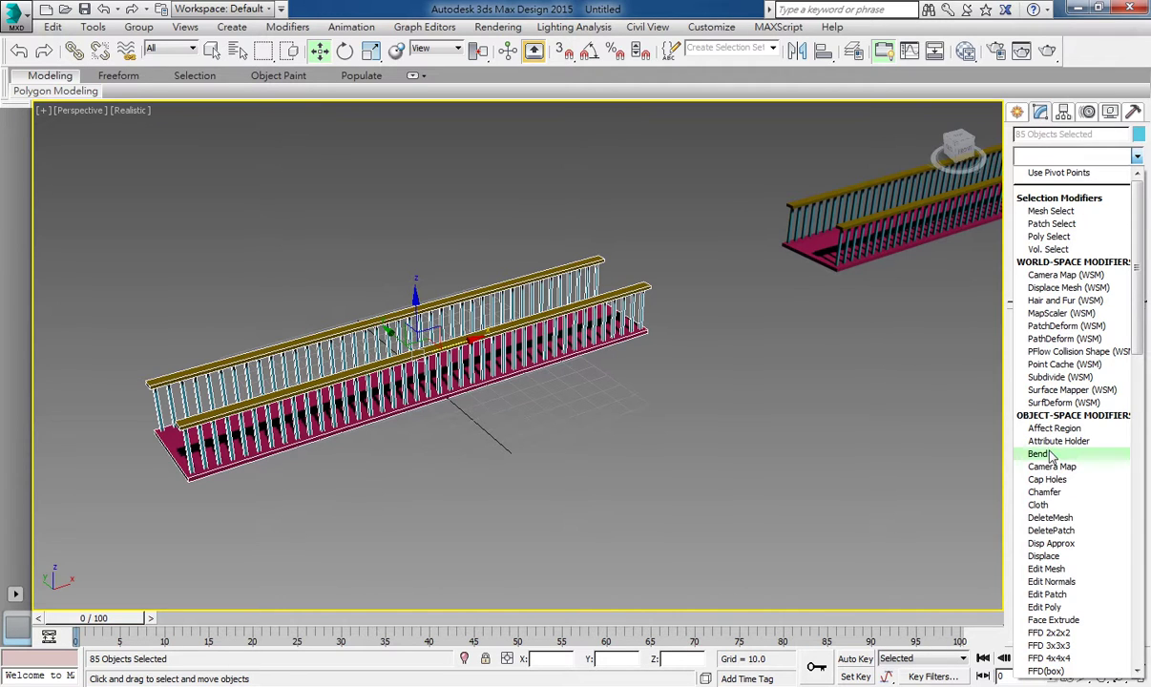
{"action": "left_click", "coordinate": [1039, 454]}
{"action": "middle_click_drag", "start_coordinate": [439, 353], "coordinate": [412, 341], "text": "alt"}
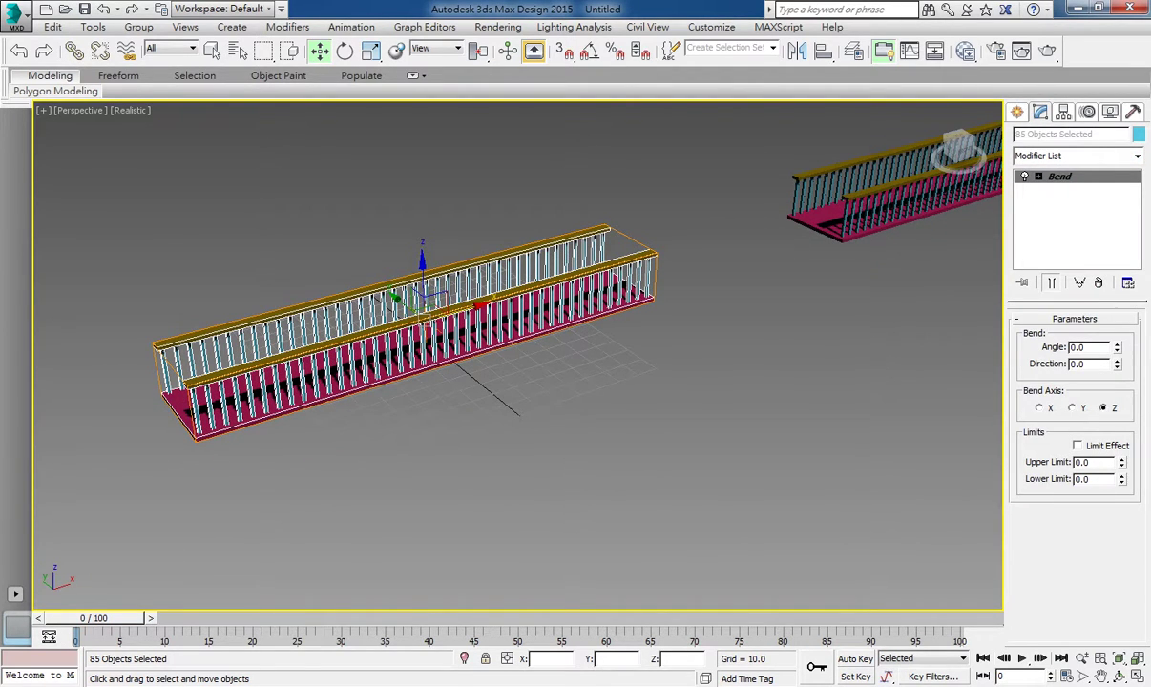
{"action": "left_click_drag", "start_coordinate": [1117, 348], "coordinate": [1117, 349]}
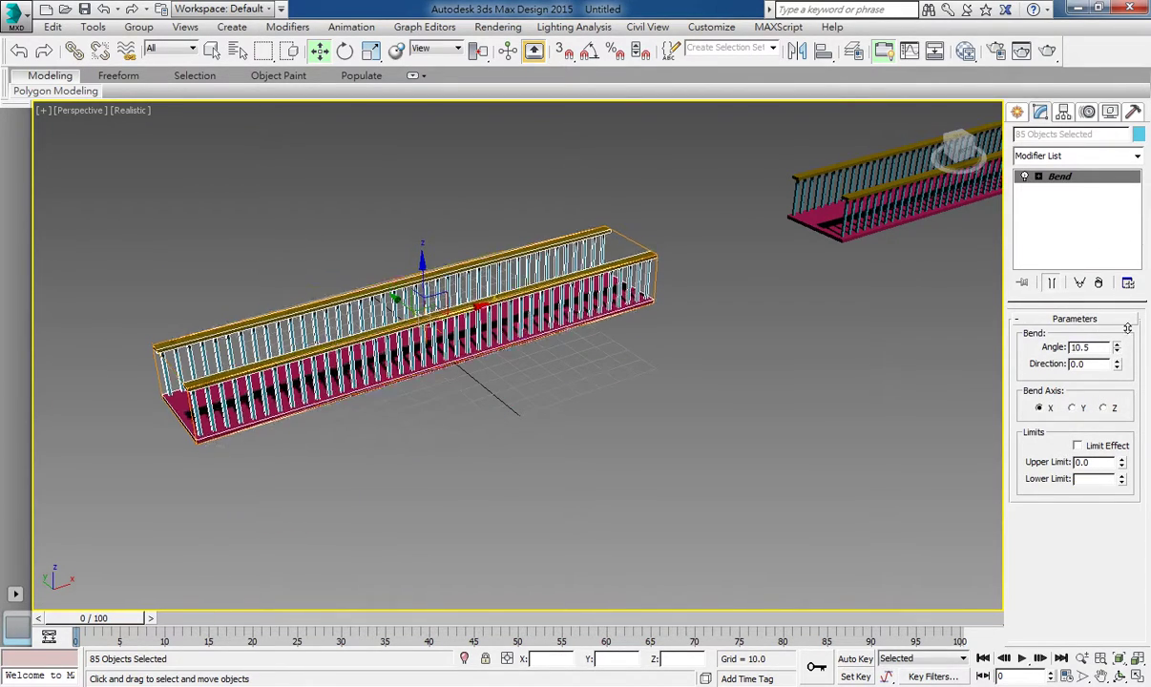
{"action": "left_click_drag", "start_coordinate": [1117, 347], "coordinate": [1117, 315]}
{"action": "mouse_move", "coordinate": [745, 368]}
{"action": "middle_mouse_down", "text": "alt"}
{"action": "mouse_move", "coordinate": [409, 315]}
{"action": "mouse_move", "coordinate": [475, 284]}
{"action": "middle_mouse_up", "text": "alt"}
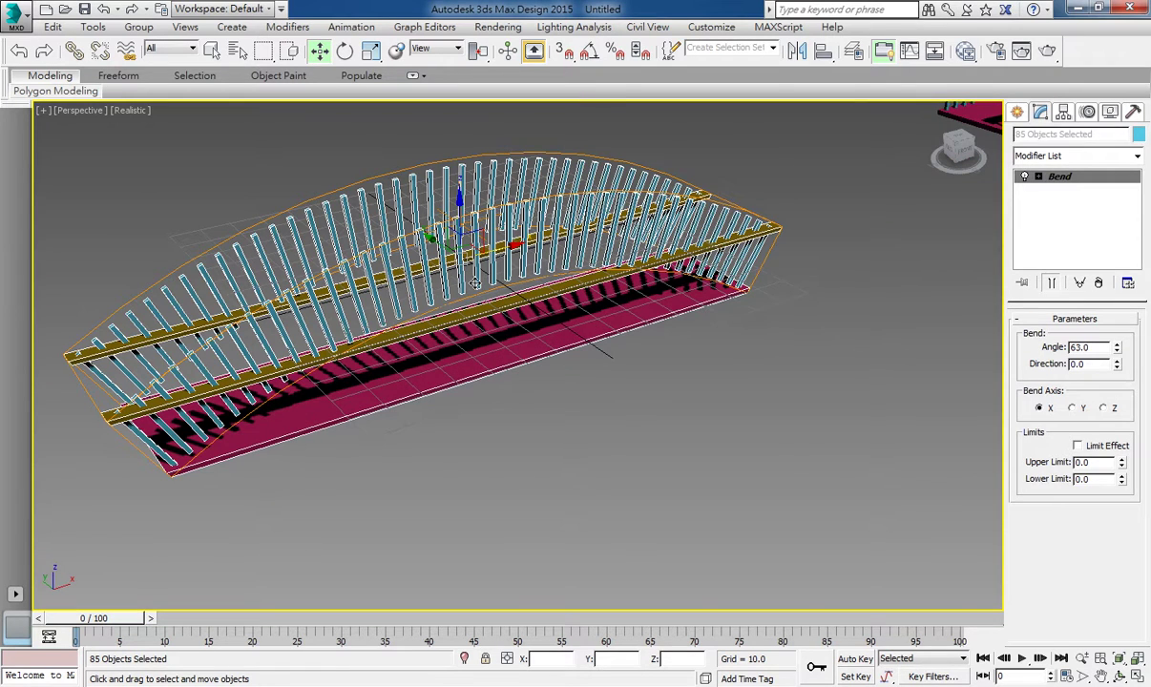
- Set Width Segs to 18 on the deck box and on the handrail box
{"action": "left_click", "coordinate": [616, 369]}
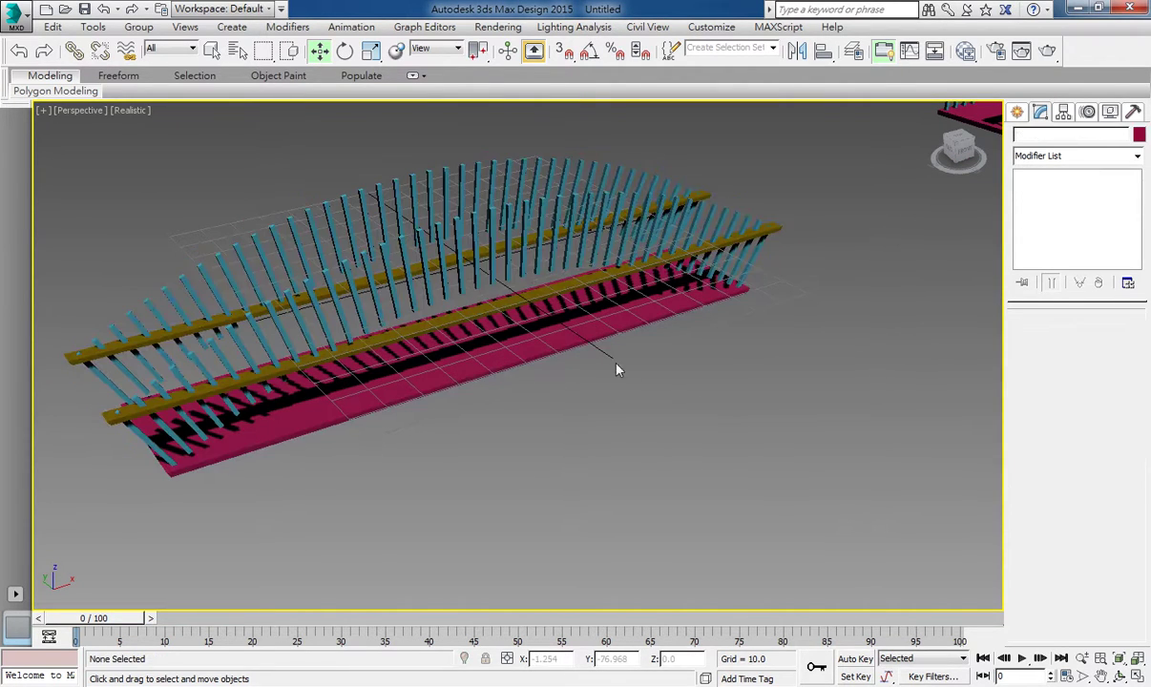
{"action": "left_click", "coordinate": [522, 324]}
{"action": "left_click", "coordinate": [1082, 191]}
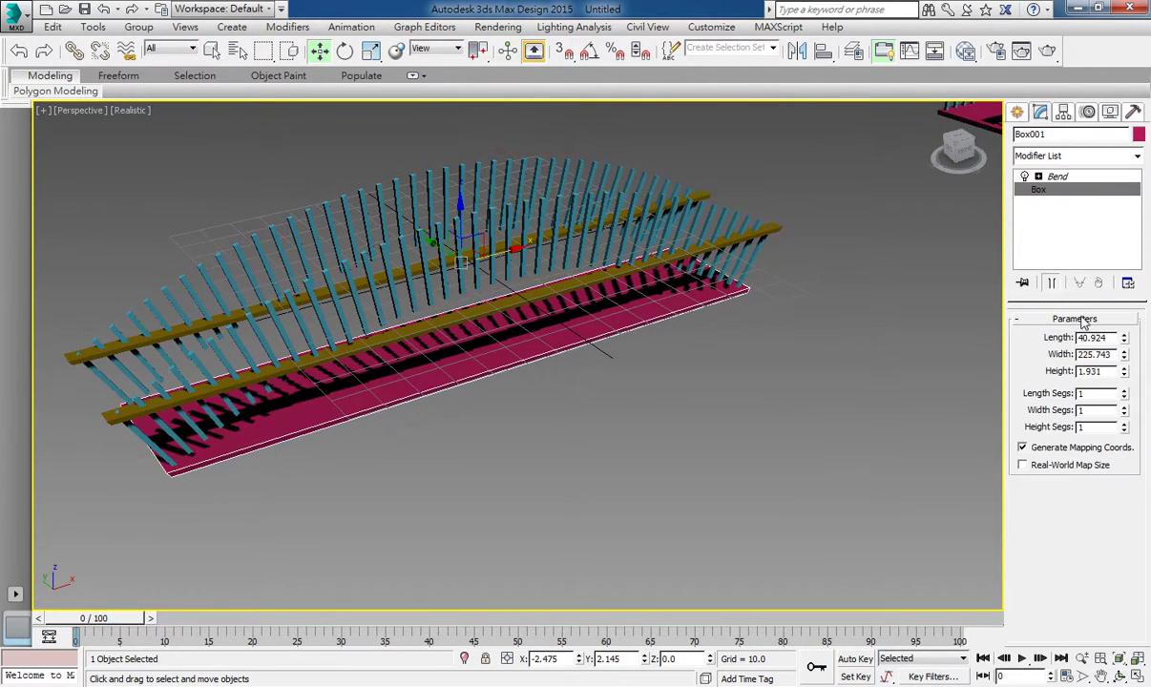
{"action": "left_click_drag", "start_coordinate": [1125, 411], "coordinate": [1125, 280]}
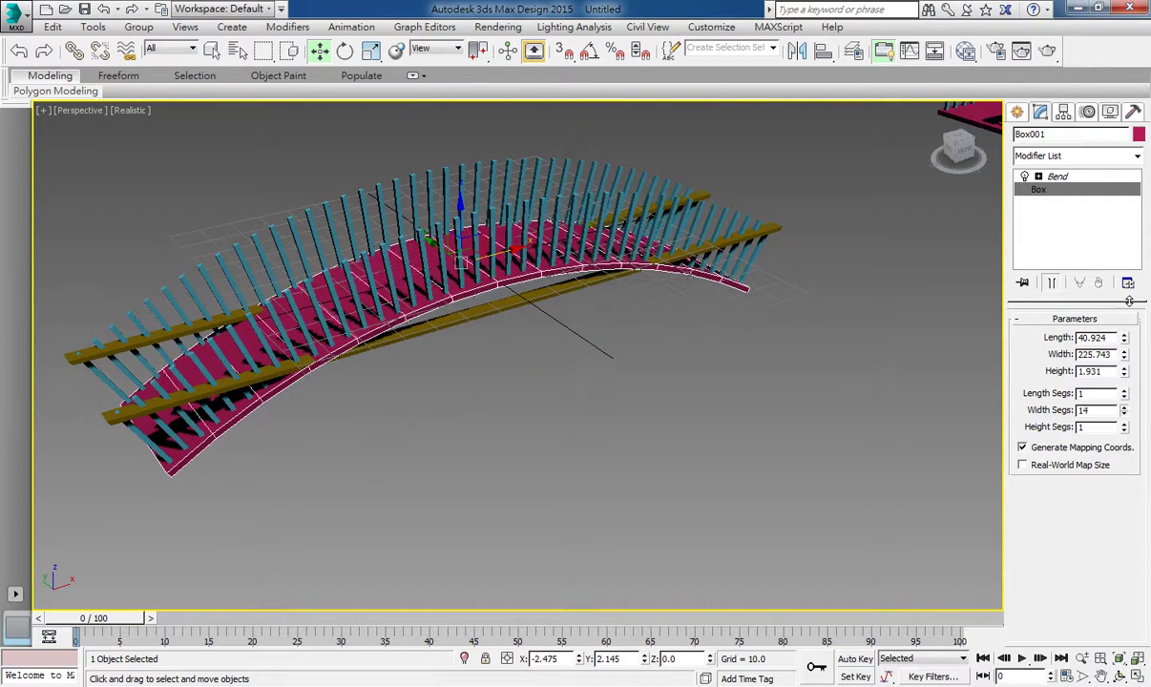
{"action": "left_click", "coordinate": [790, 241]}
{"action": "left_click", "coordinate": [1068, 197]}
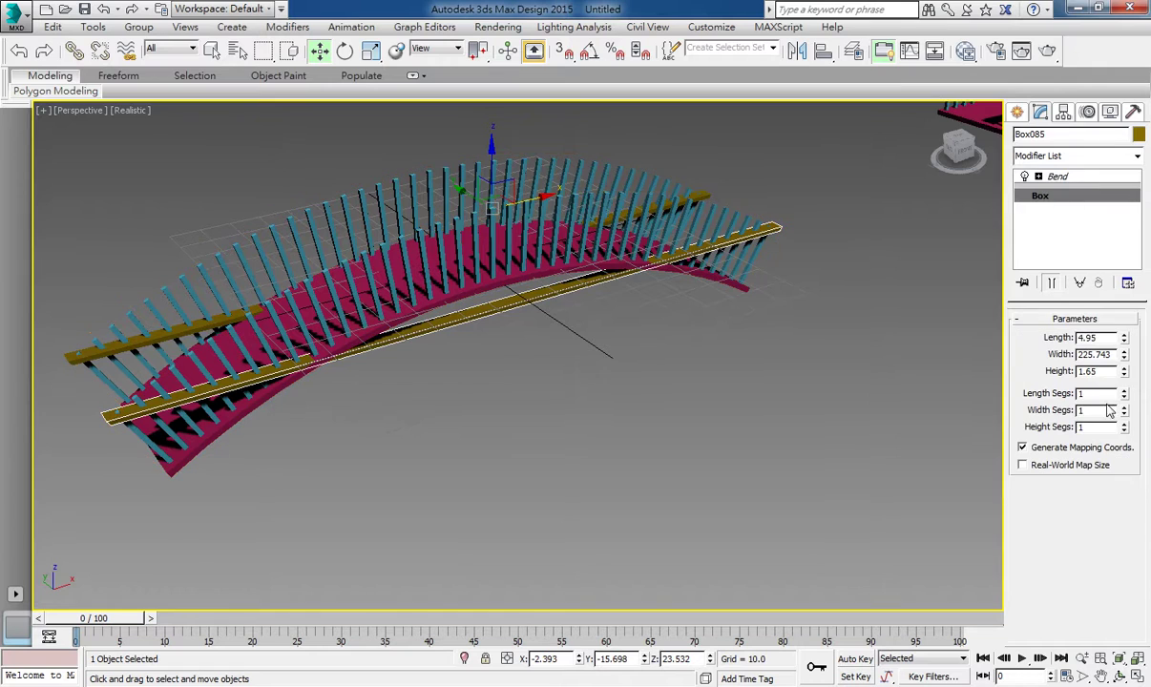
{"action": "left_click_drag", "start_coordinate": [1125, 411], "coordinate": [1124, 286]}
- Select every part of the arched bridge and orbit to a side-on view
{"action": "middle_click_drag", "start_coordinate": [343, 411], "coordinate": [349, 403], "text": "alt"}
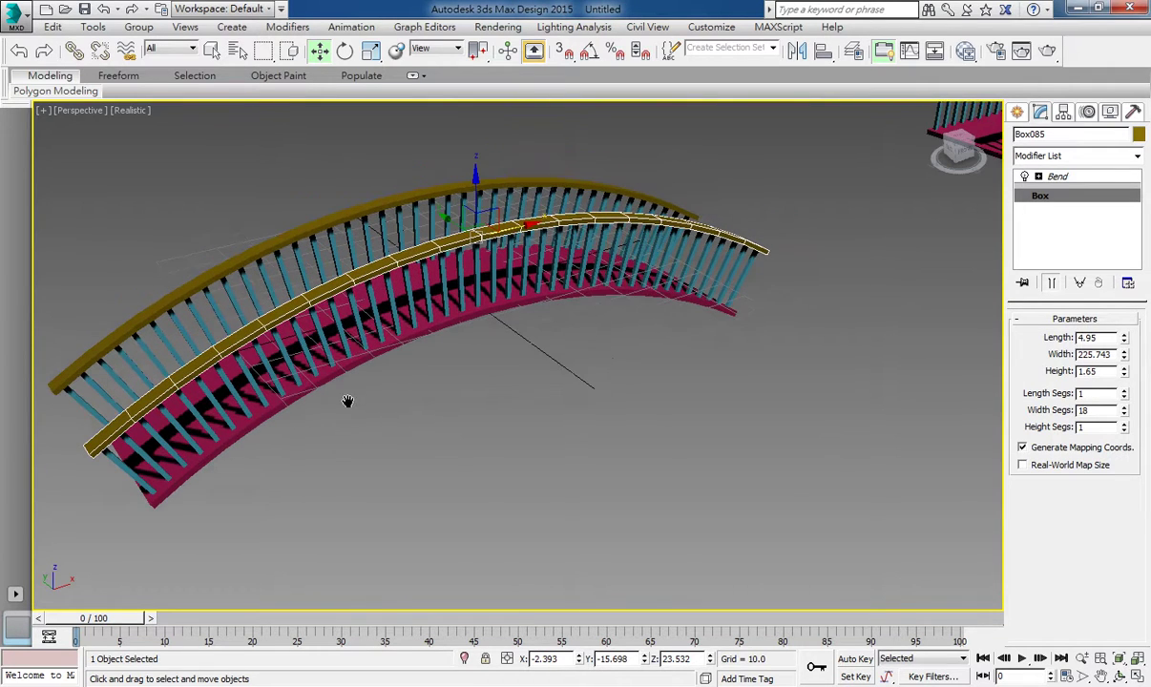
{"action": "left_click", "coordinate": [706, 388]}
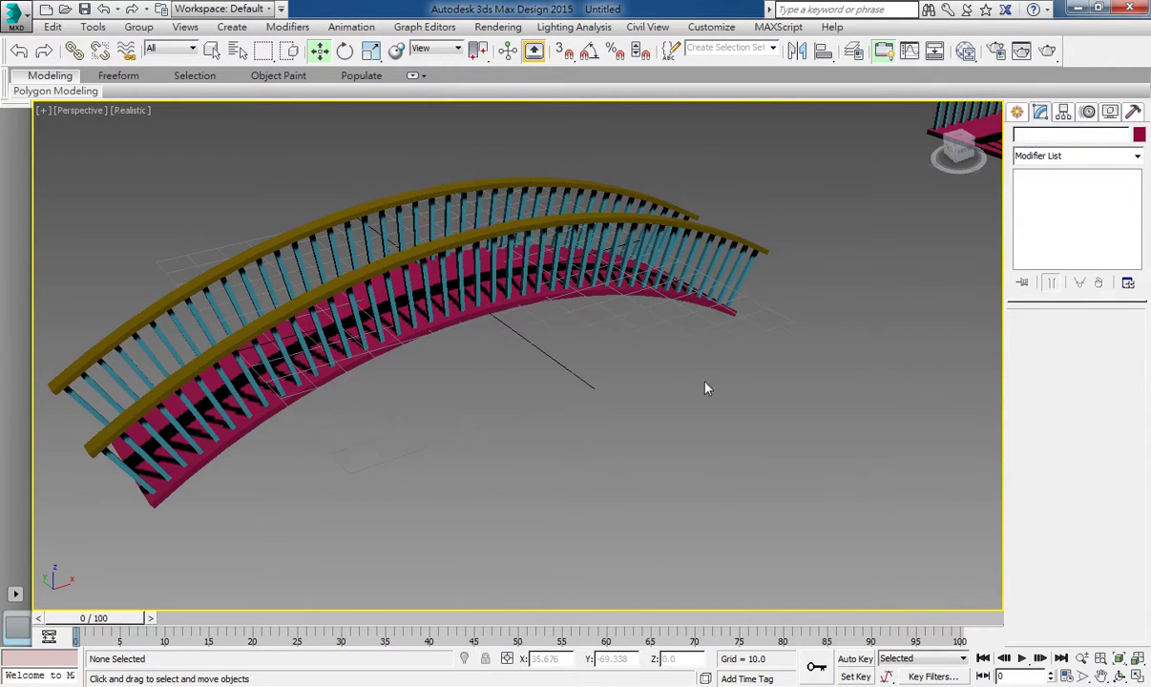
{"action": "left_click_drag", "start_coordinate": [714, 419], "coordinate": [329, 185]}
{"action": "middle_click_drag", "start_coordinate": [381, 287], "coordinate": [535, 286], "text": "alt"}
{"action": "mouse_move", "coordinate": [628, 281]}
{"action": "middle_mouse_down", "text": "alt"}
{"action": "mouse_move", "coordinate": [432, 319]}
{"action": "mouse_move", "coordinate": [578, 334]}
{"action": "mouse_move", "coordinate": [380, 349]}
{"action": "middle_mouse_up", "text": "alt"}
- Apply an FFD 3x3x3 modifier to all 85 objects of the straight bridge copy
{"action": "middle_click_drag", "start_coordinate": [606, 391], "coordinate": [601, 389]}
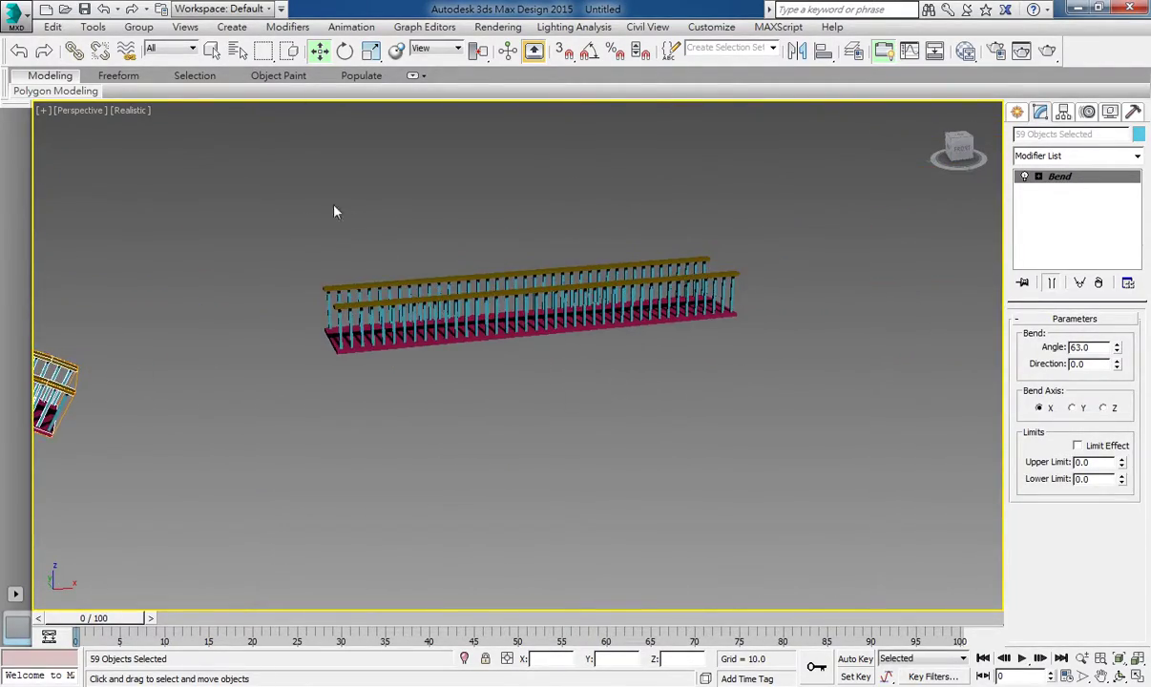
{"action": "left_click_drag", "start_coordinate": [982, 478], "coordinate": [982, 478]}
{"action": "scroll", "coordinate": [611, 401], "scroll_direction": "up", "scroll_amount": 6}
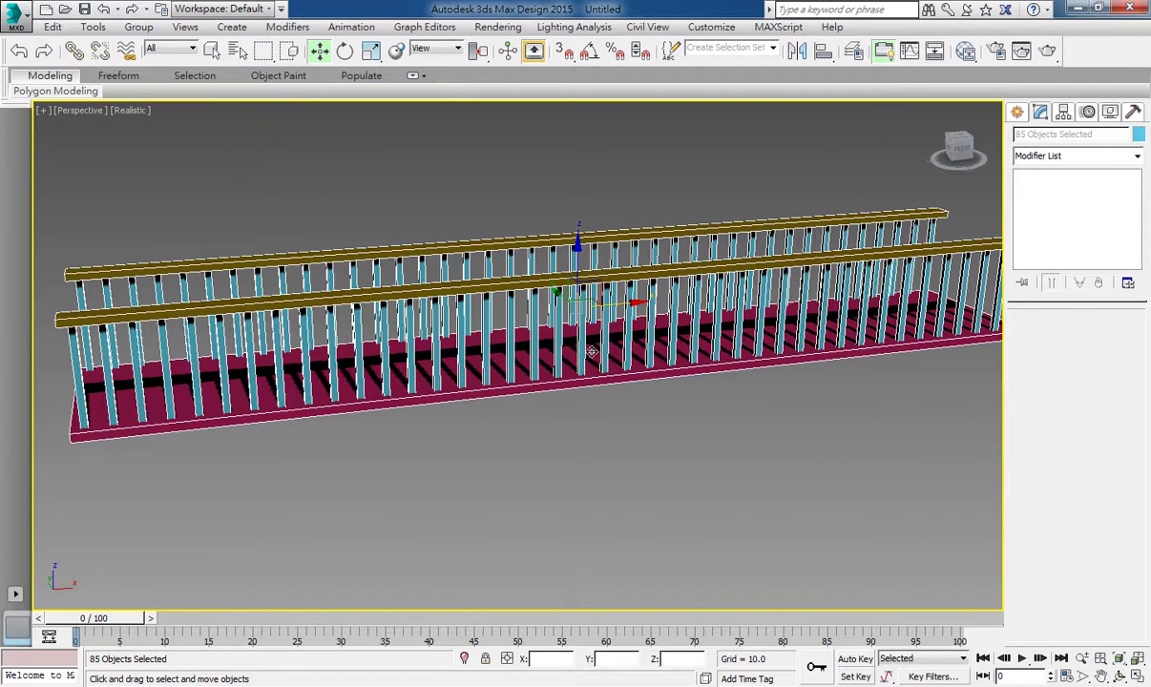
{"action": "scroll", "coordinate": [619, 381], "scroll_direction": "down", "scroll_amount": 1}
{"action": "scroll", "coordinate": [611, 387], "scroll_direction": "down", "scroll_amount": 3}
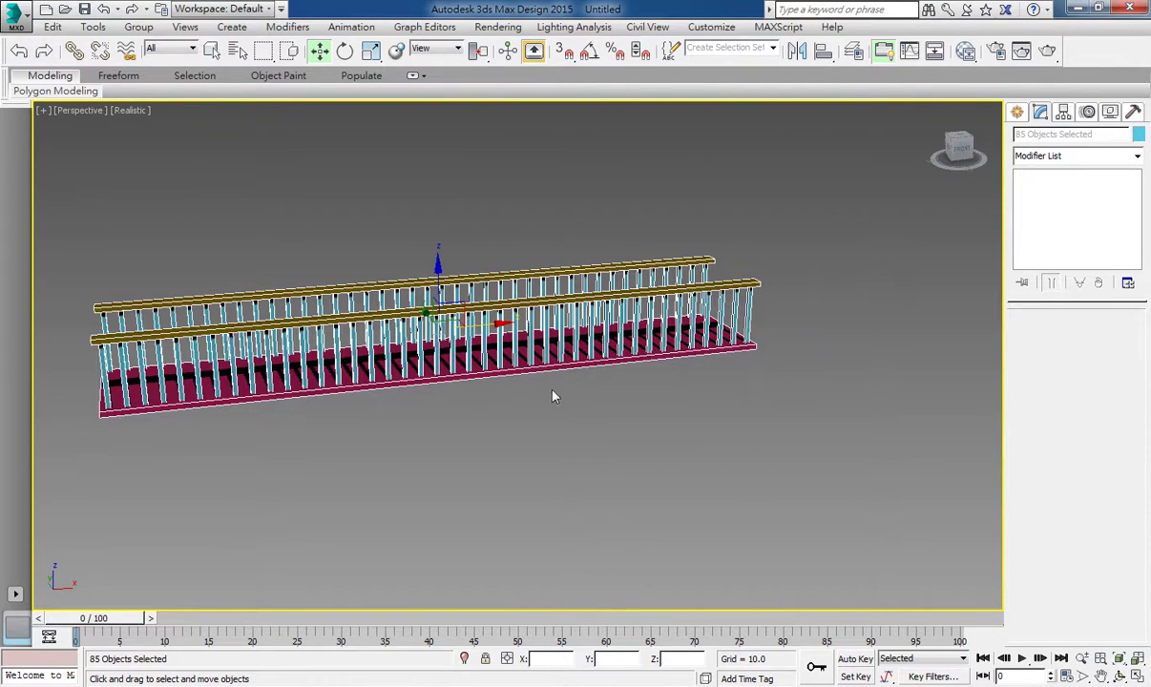
{"action": "left_click", "coordinate": [1074, 155]}
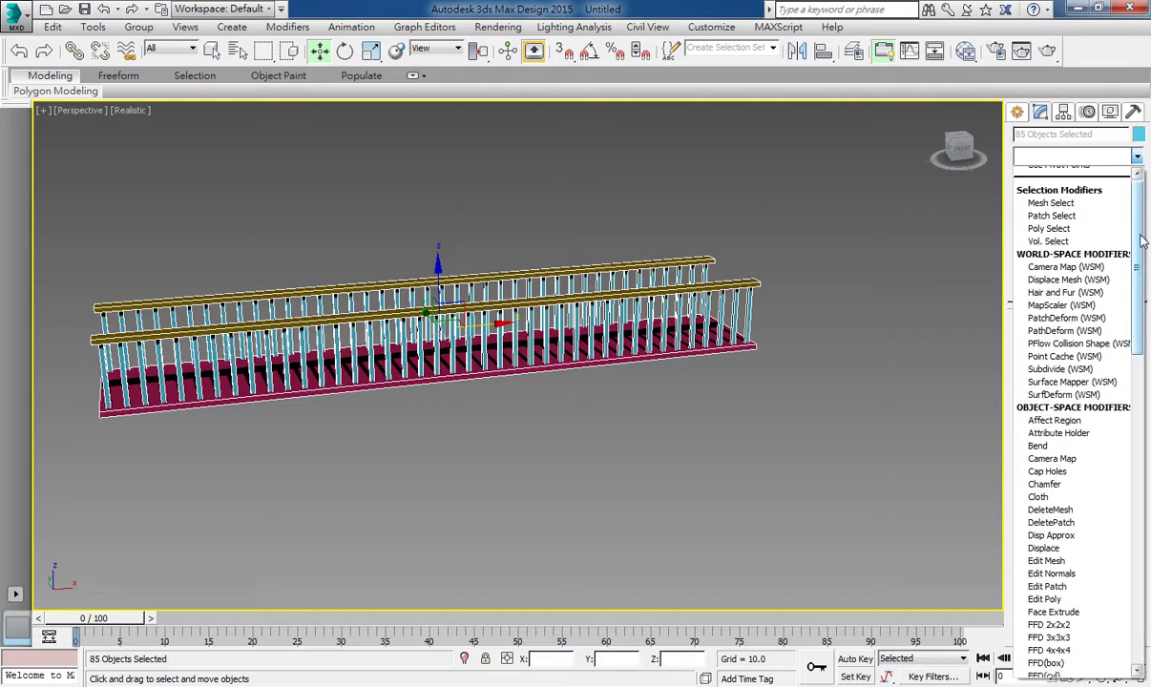
{"action": "left_click_drag", "start_coordinate": [1140, 225], "coordinate": [1149, 310]}
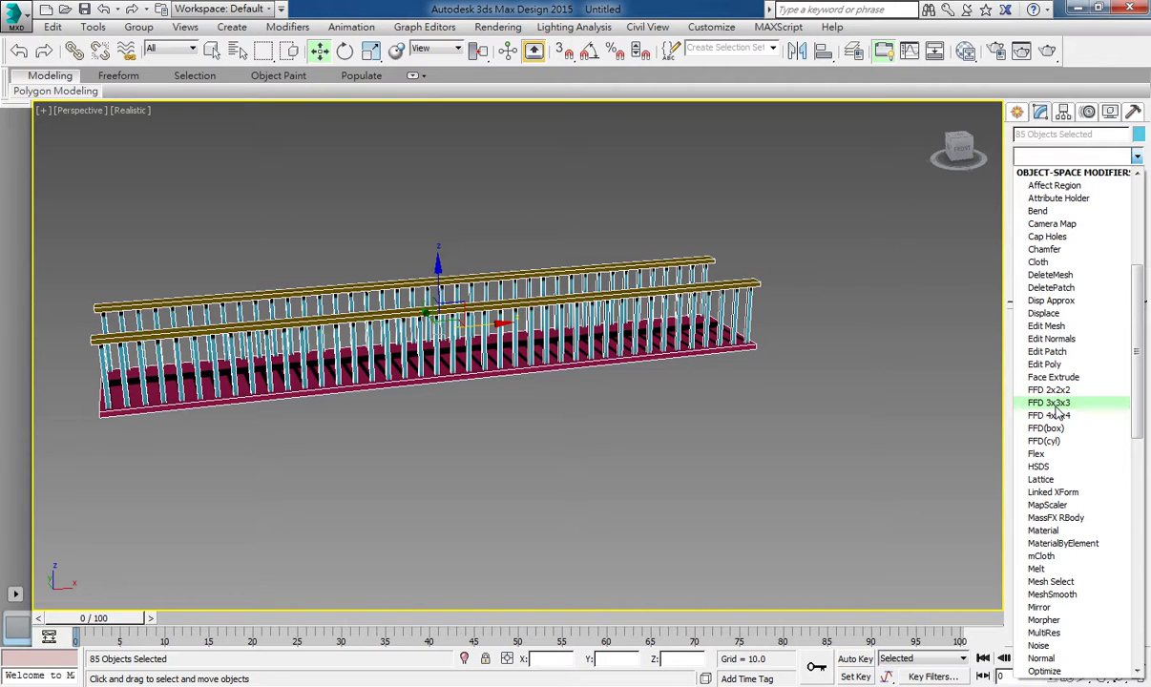
{"action": "left_click", "coordinate": [1057, 403]}
- Select the middle FFD 3x3x3 control points and raise them along Z to peak the railing
{"action": "left_click", "coordinate": [1039, 177]}
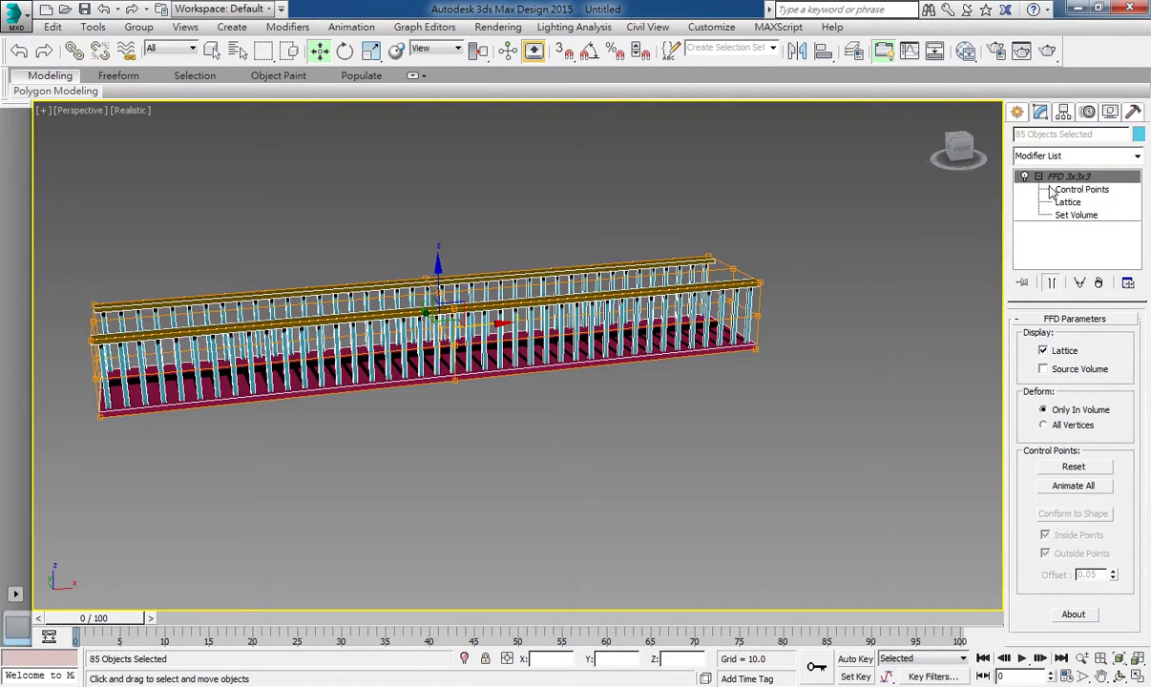
{"action": "left_click", "coordinate": [1060, 189]}
{"action": "left_click_drag", "start_coordinate": [373, 234], "coordinate": [488, 270]}
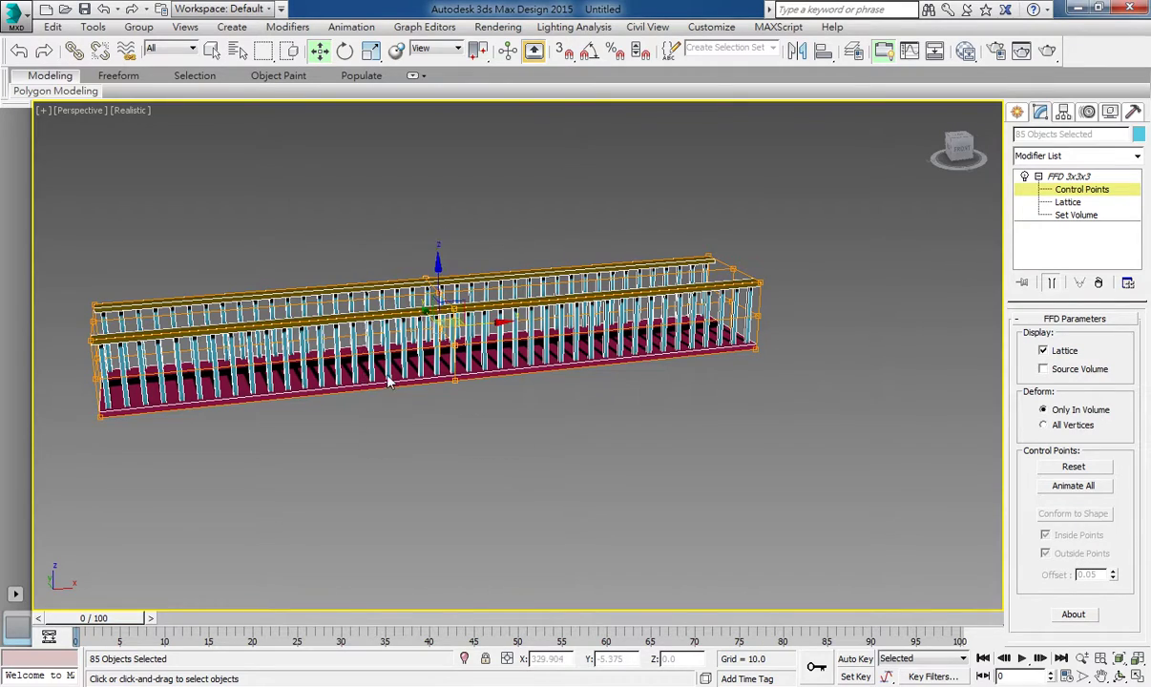
{"action": "middle_click_drag", "start_coordinate": [496, 321], "coordinate": [633, 364]}
{"action": "key", "text": "z"}
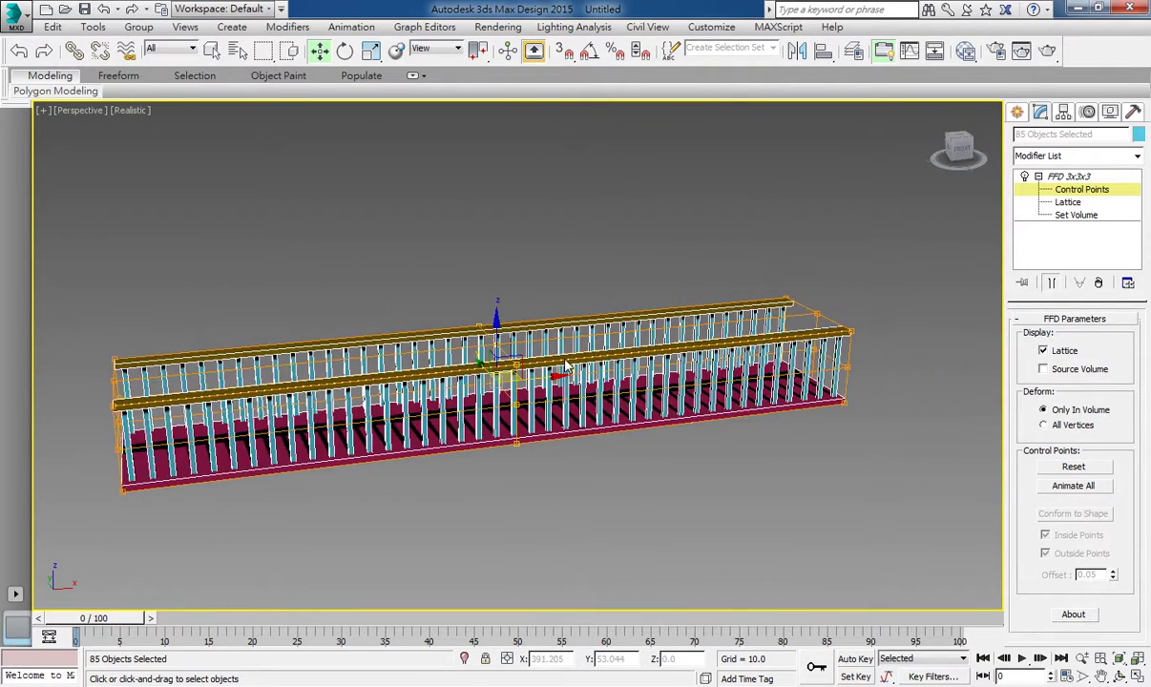
{"action": "left_click_drag", "start_coordinate": [509, 331], "coordinate": [509, 193]}
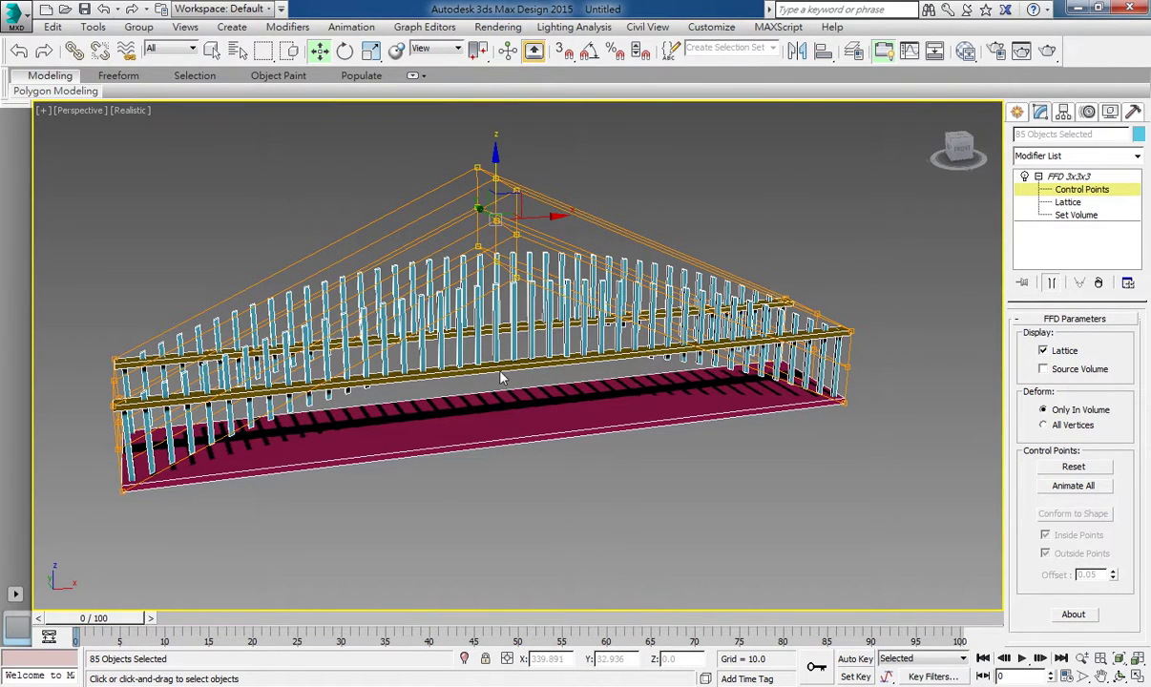
- Raise the deck box's Width Segs to 18 so it bends smoothly
{"action": "left_click", "coordinate": [1082, 178]}
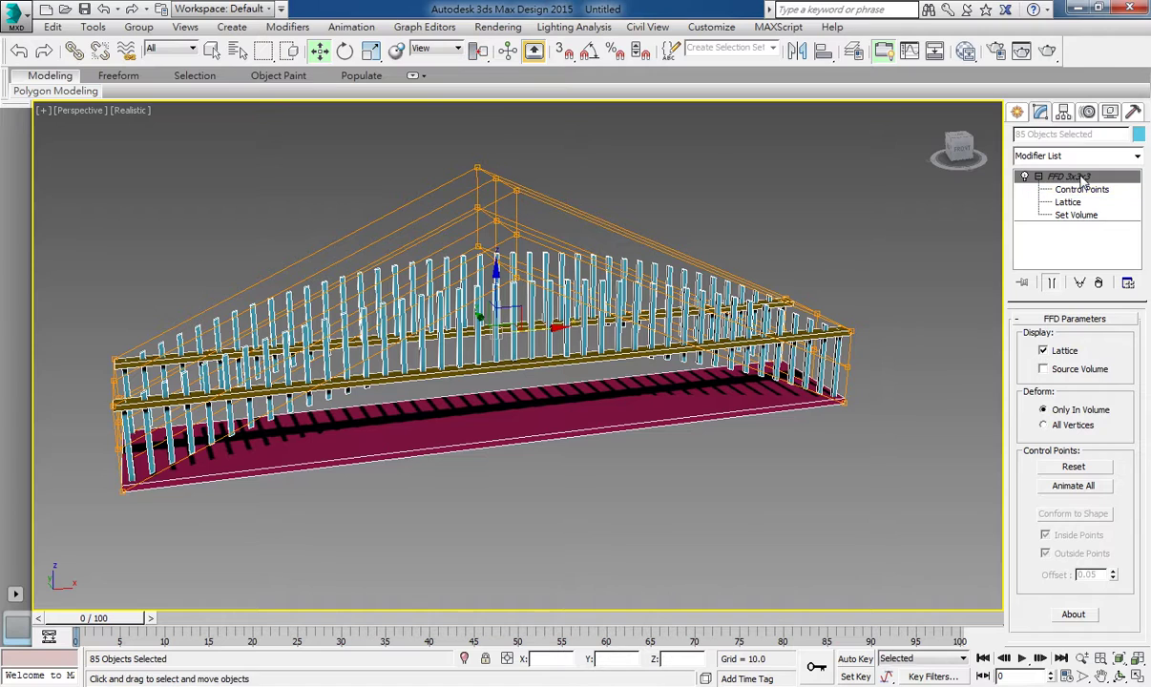
{"action": "left_click", "coordinate": [673, 453]}
{"action": "left_click", "coordinate": [537, 443]}
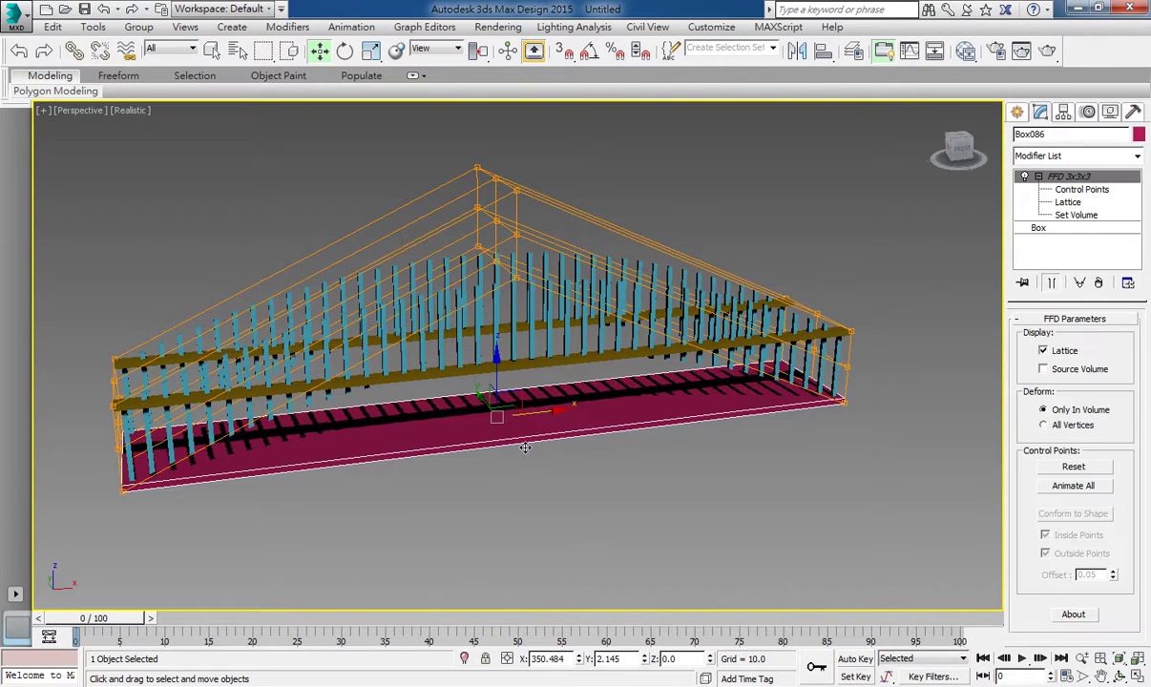
{"action": "left_click", "coordinate": [1039, 230]}
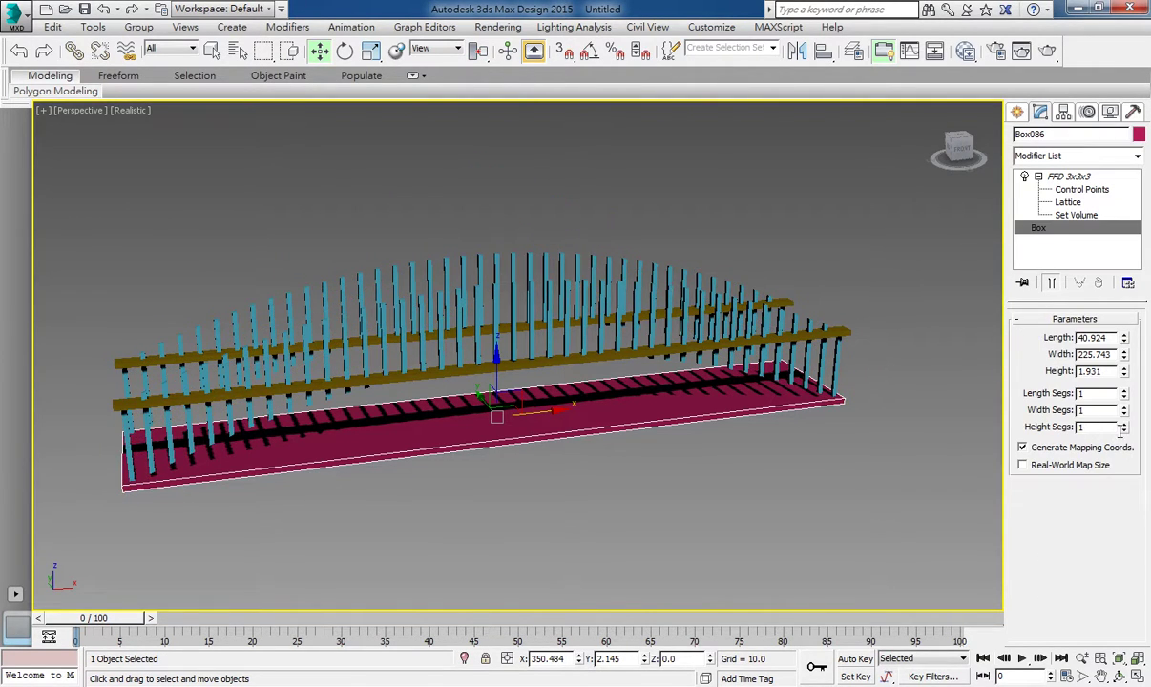
{"action": "left_click_drag", "start_coordinate": [1124, 413], "coordinate": [1125, 386]}
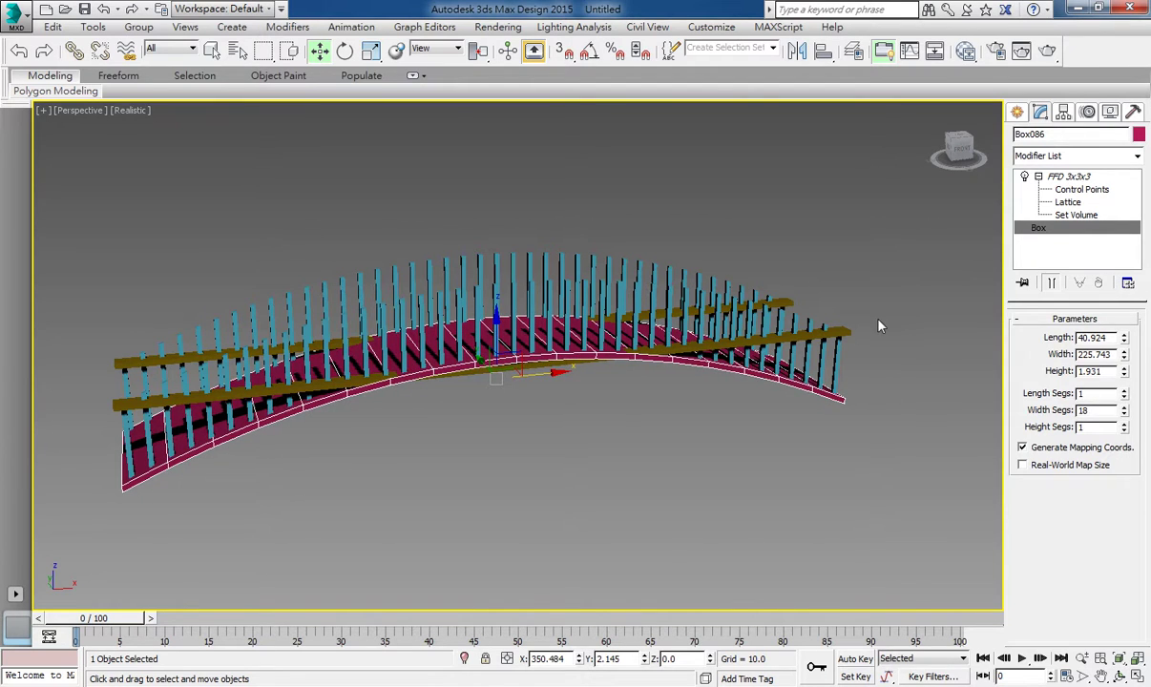
- Increase the front rail box's Width Segs so it arcs with the deck
{"action": "left_click", "coordinate": [857, 340]}
{"action": "left_click", "coordinate": [851, 336]}
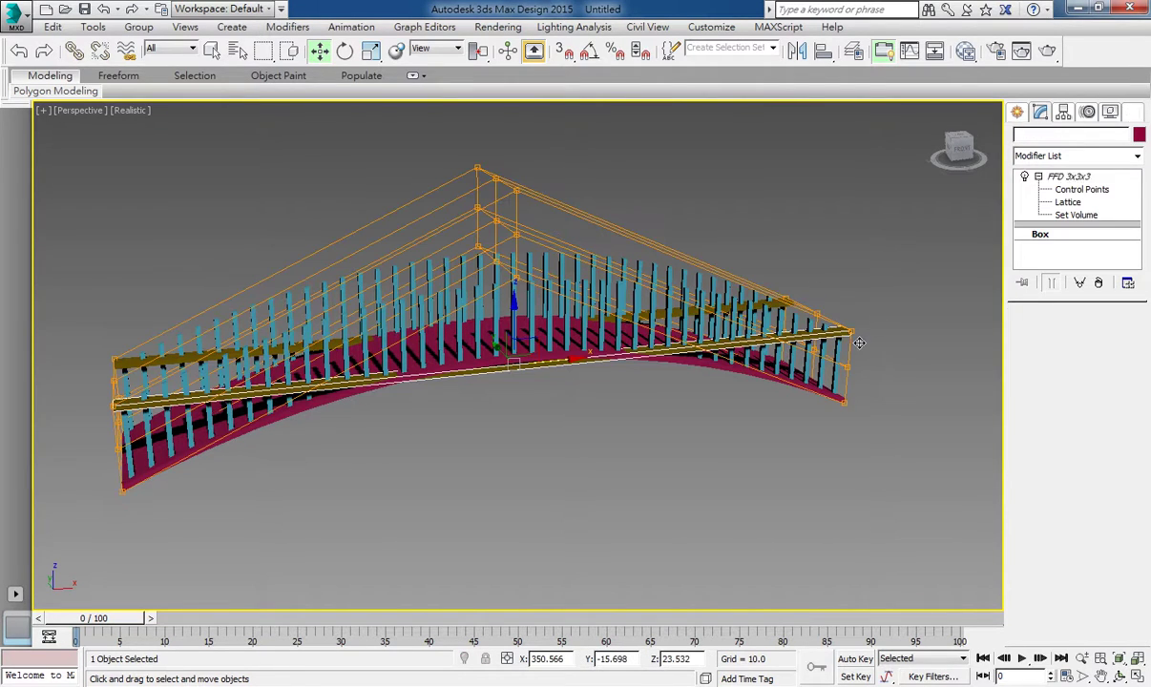
{"action": "left_click", "coordinate": [1040, 234]}
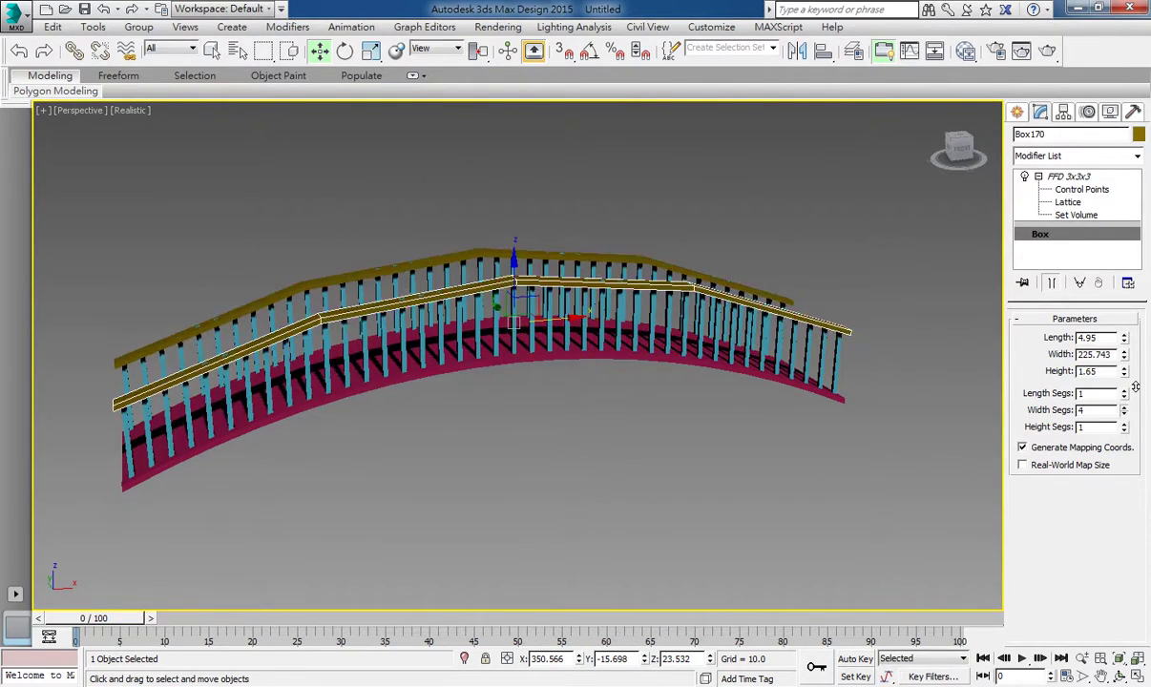
{"action": "left_click_drag", "start_coordinate": [1127, 413], "coordinate": [1127, 383]}
{"action": "left_click", "coordinate": [680, 519]}
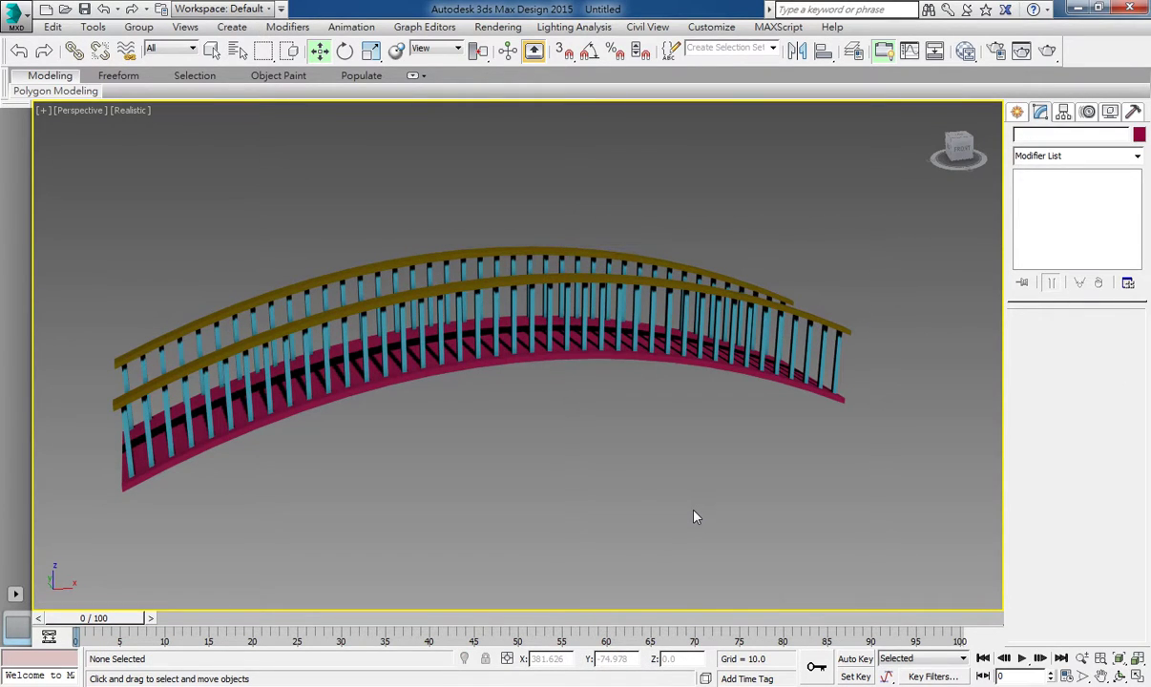
{"action": "middle_click_drag", "start_coordinate": [298, 578], "coordinate": [618, 455]}
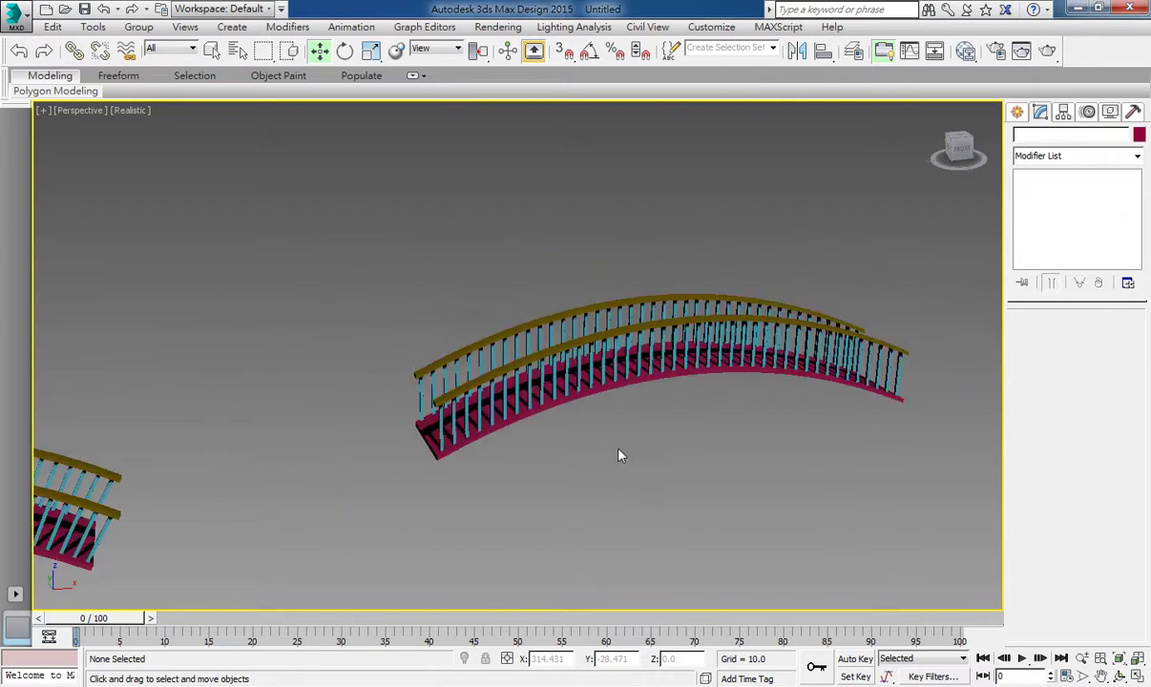
{"action": "scroll", "coordinate": [619, 455], "scroll_direction": "down", "scroll_amount": 3}
{"action": "middle_click_drag", "start_coordinate": [450, 528], "coordinate": [614, 387]}
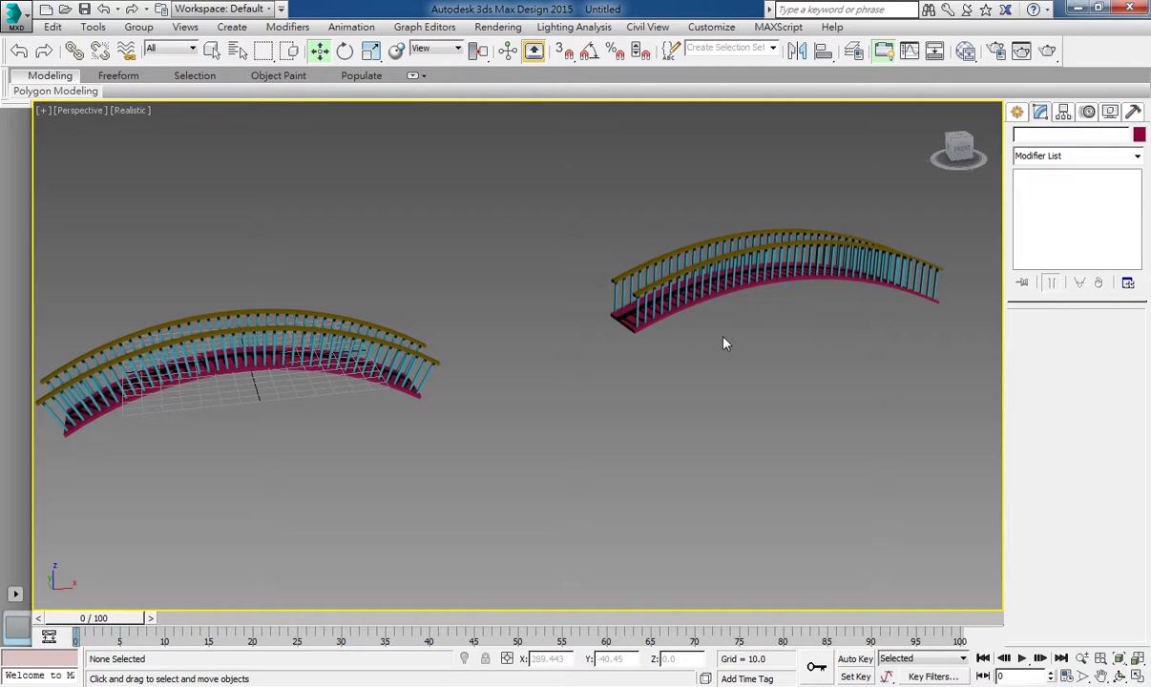
{"action": "middle_click_drag", "start_coordinate": [767, 272], "coordinate": [556, 301]}
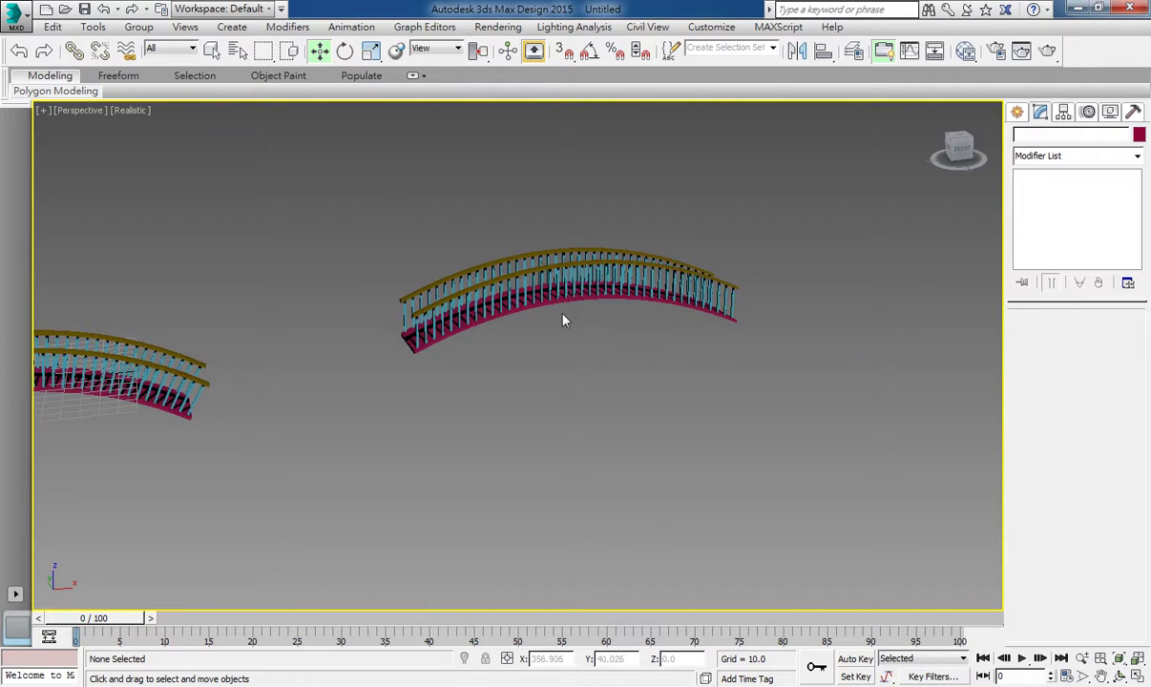
{"action": "scroll", "coordinate": [556, 301], "scroll_direction": "up", "scroll_amount": 5}
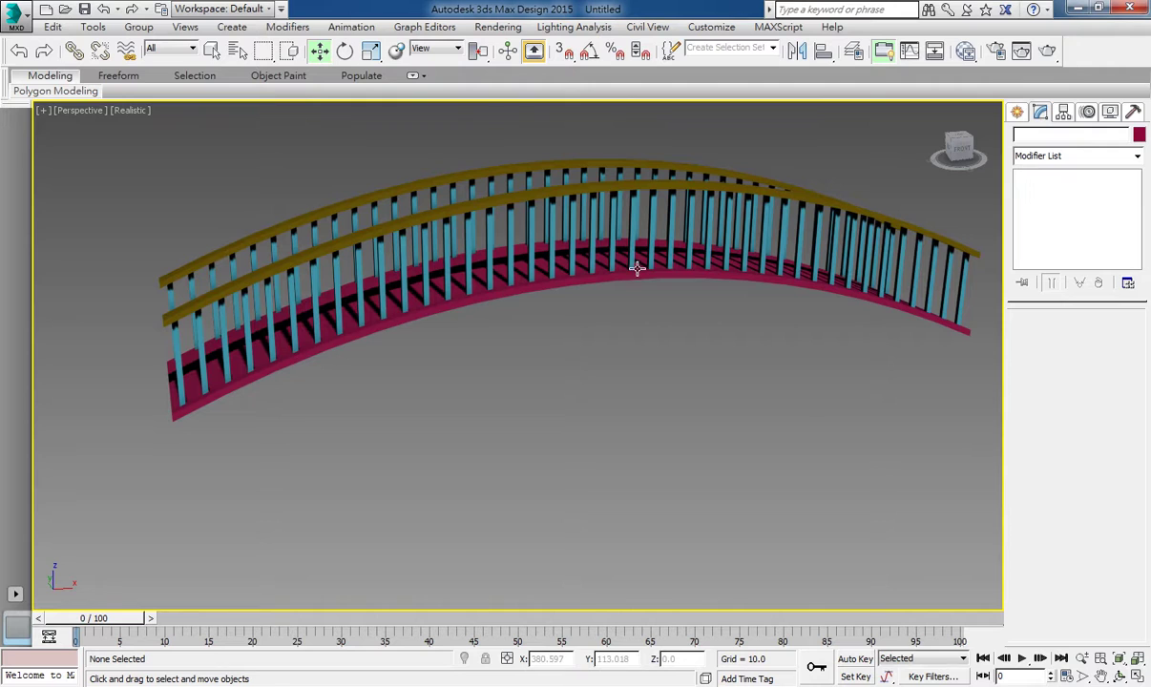
{"action": "scroll", "coordinate": [790, 279], "scroll_direction": "down", "scroll_amount": 5}
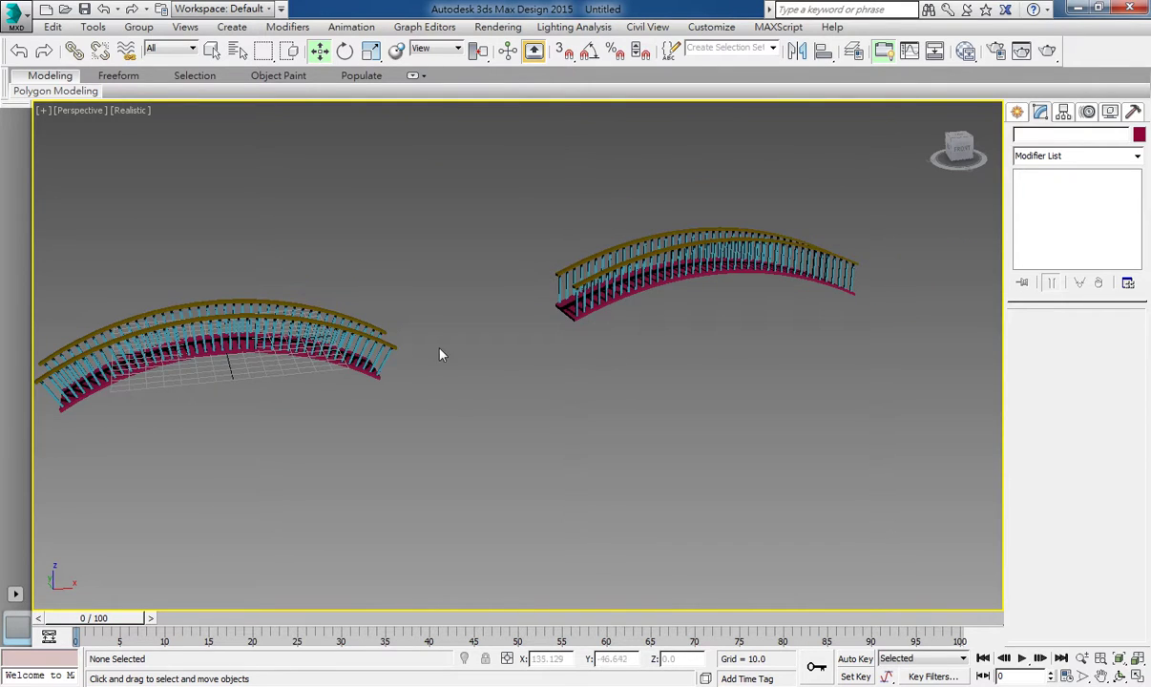
{"action": "scroll", "coordinate": [487, 339], "scroll_direction": "down", "scroll_amount": 1}
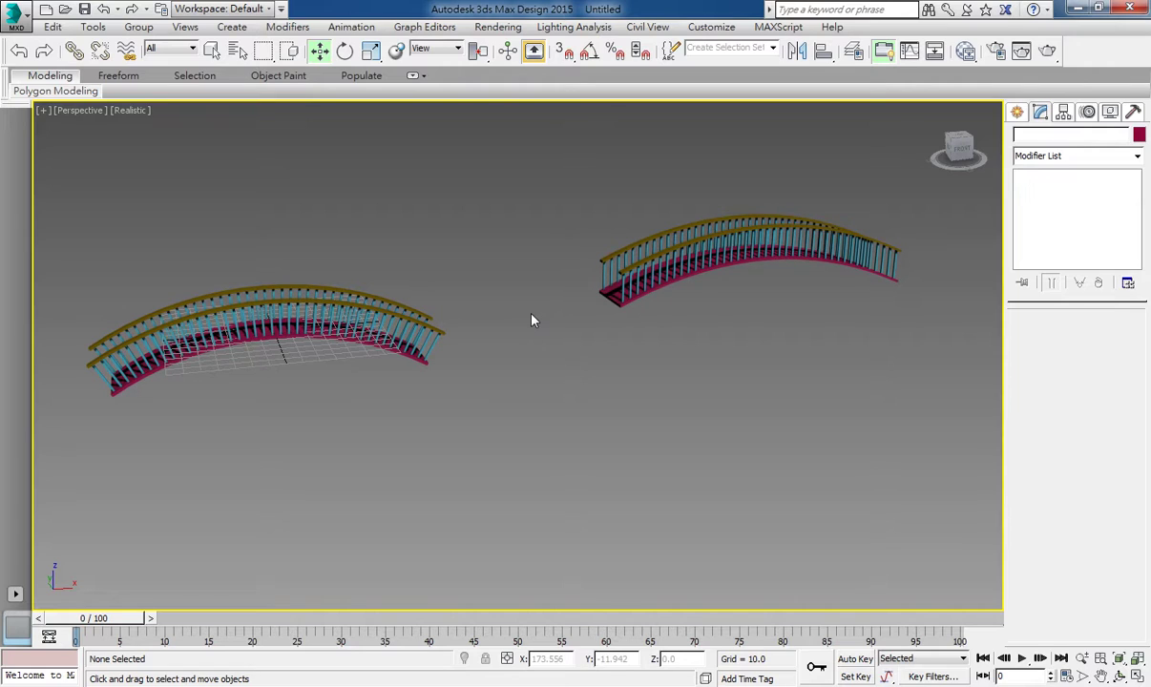
{"action": "scroll", "coordinate": [335, 324], "scroll_direction": "up", "scroll_amount": 1}
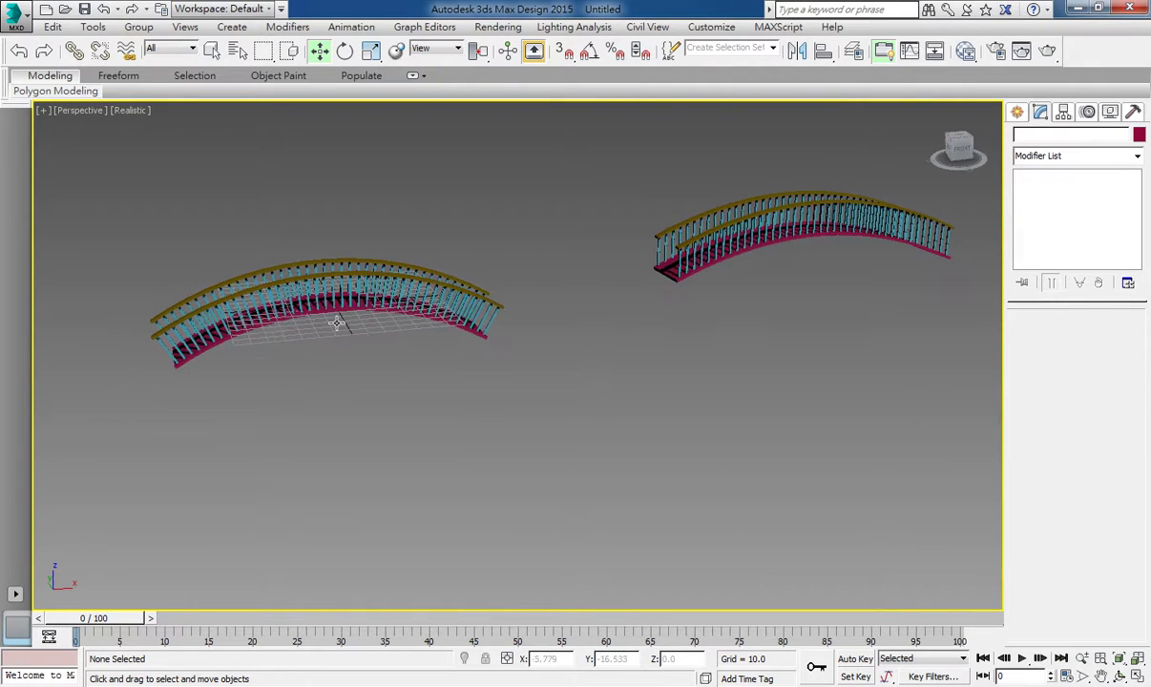
{"action": "scroll", "coordinate": [255, 341], "scroll_direction": "up", "scroll_amount": 2}
{"action": "middle_click_drag", "start_coordinate": [255, 341], "coordinate": [322, 293]}
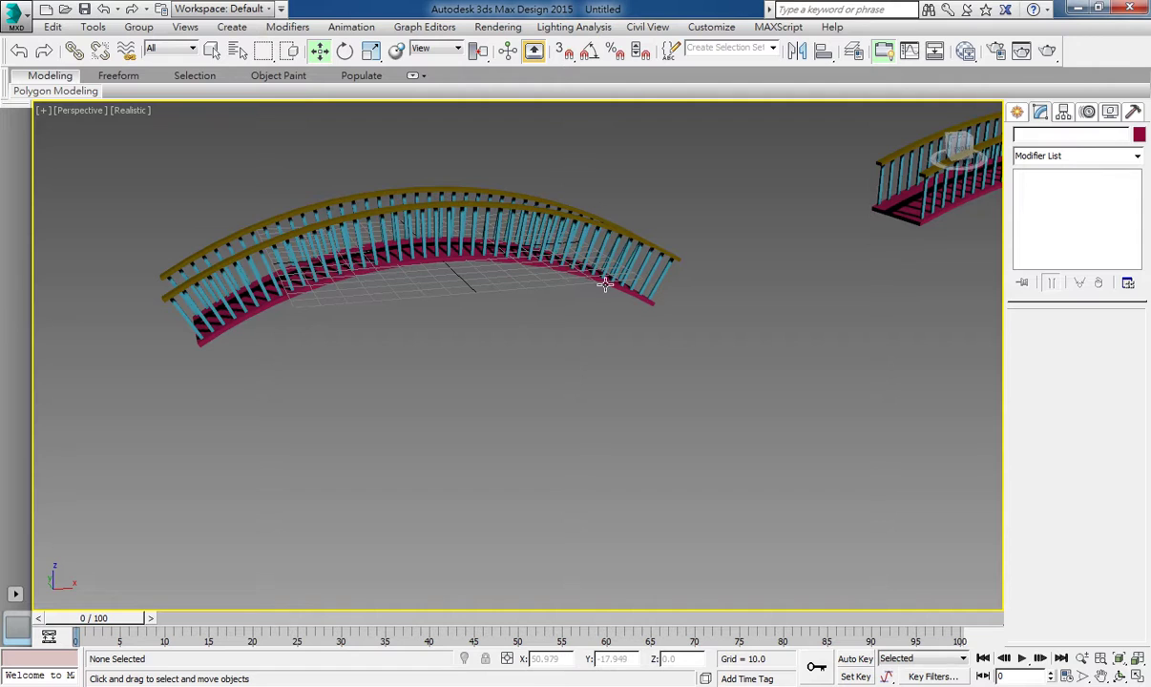
{"action": "mouse_move", "coordinate": [525, 409]}
{"action": "middle_mouse_down"}
{"action": "mouse_move", "coordinate": [542, 442]}
{"action": "mouse_move", "coordinate": [531, 441]}
{"action": "middle_mouse_up"}
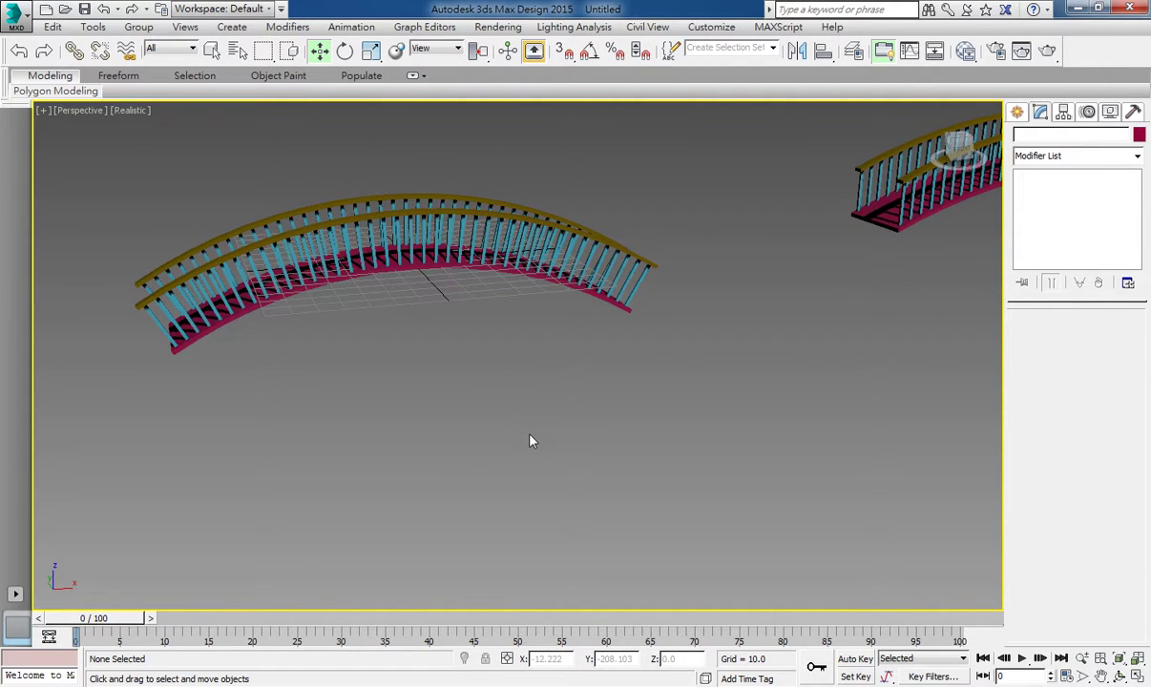
{"action": "middle_click_drag", "start_coordinate": [707, 373], "coordinate": [138, 474]}
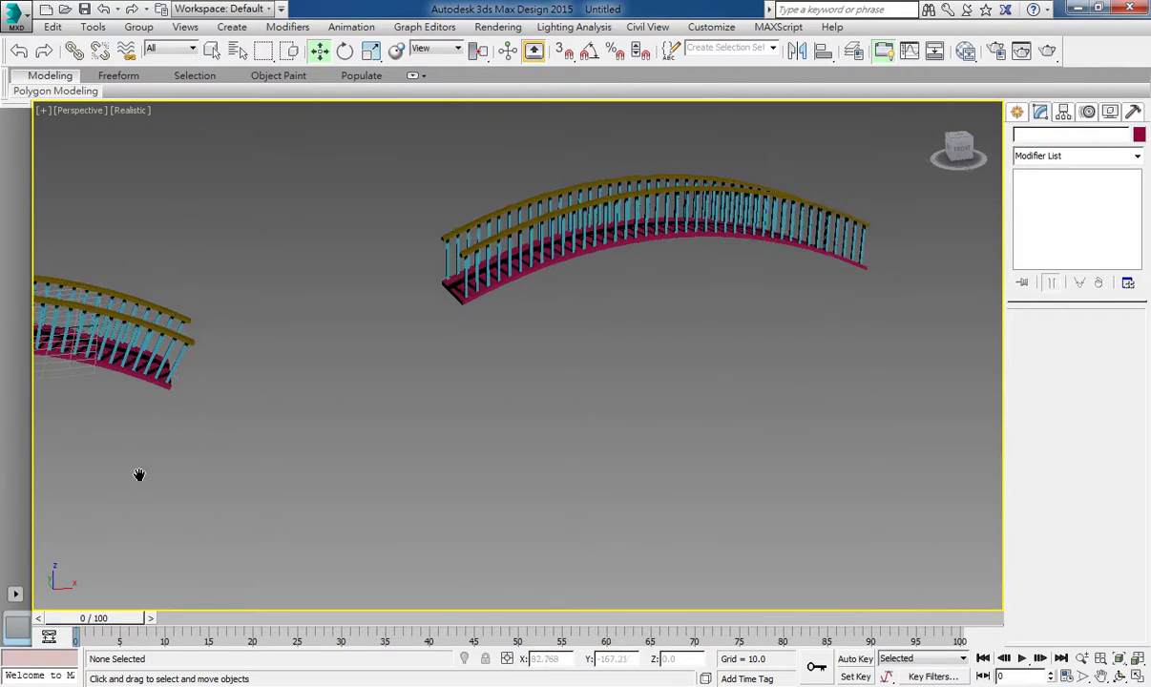
- Select the FFD-shaped bridge copy and frame it in the centre of the viewport
{"action": "left_click_drag", "start_coordinate": [903, 401], "coordinate": [532, 227]}
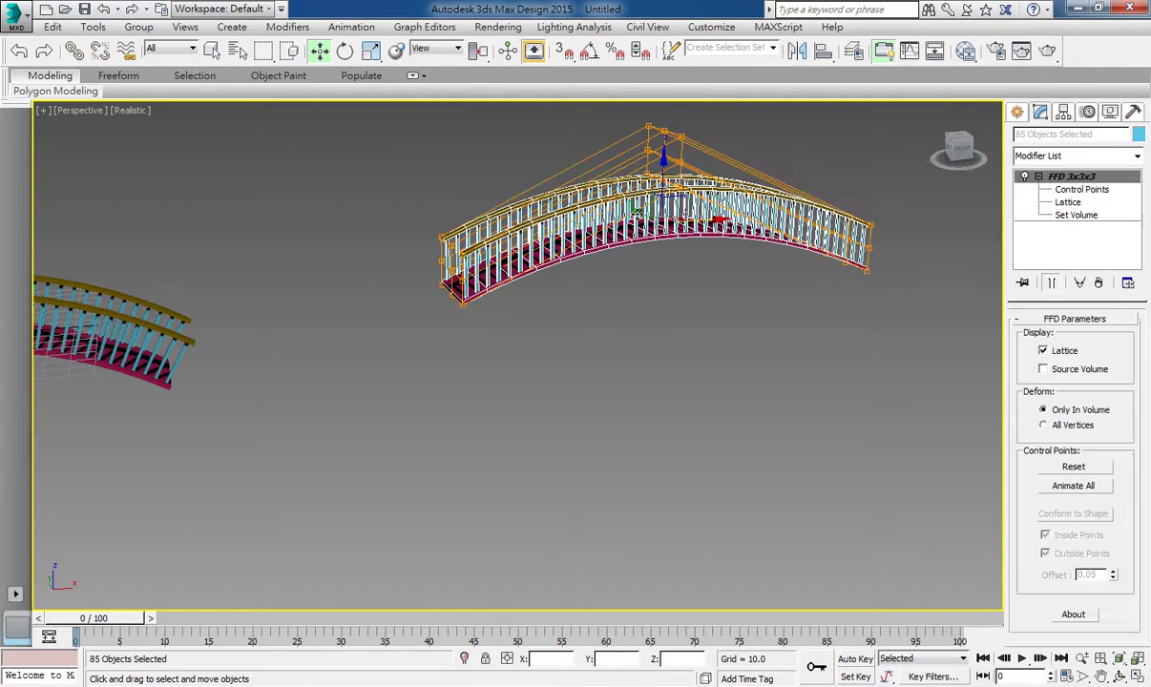
{"action": "middle_click_drag", "start_coordinate": [629, 349], "coordinate": [684, 347]}
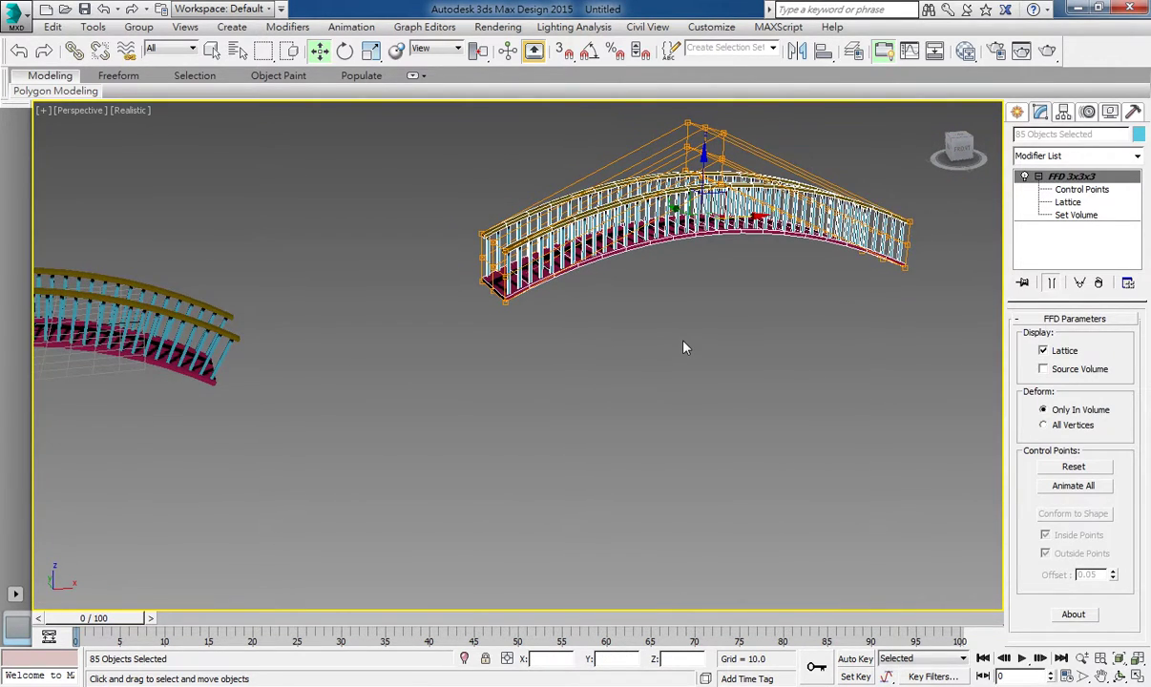
{"action": "scroll", "coordinate": [668, 340], "scroll_direction": "down", "scroll_amount": 4}
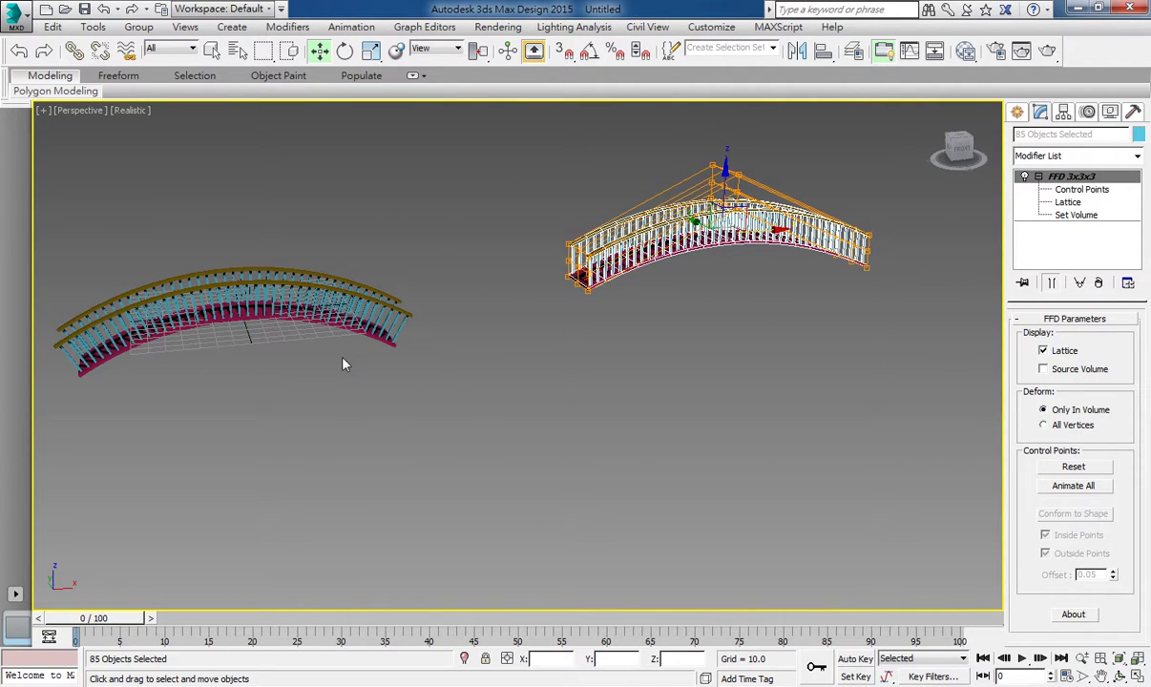
{"action": "key", "text": "z"}
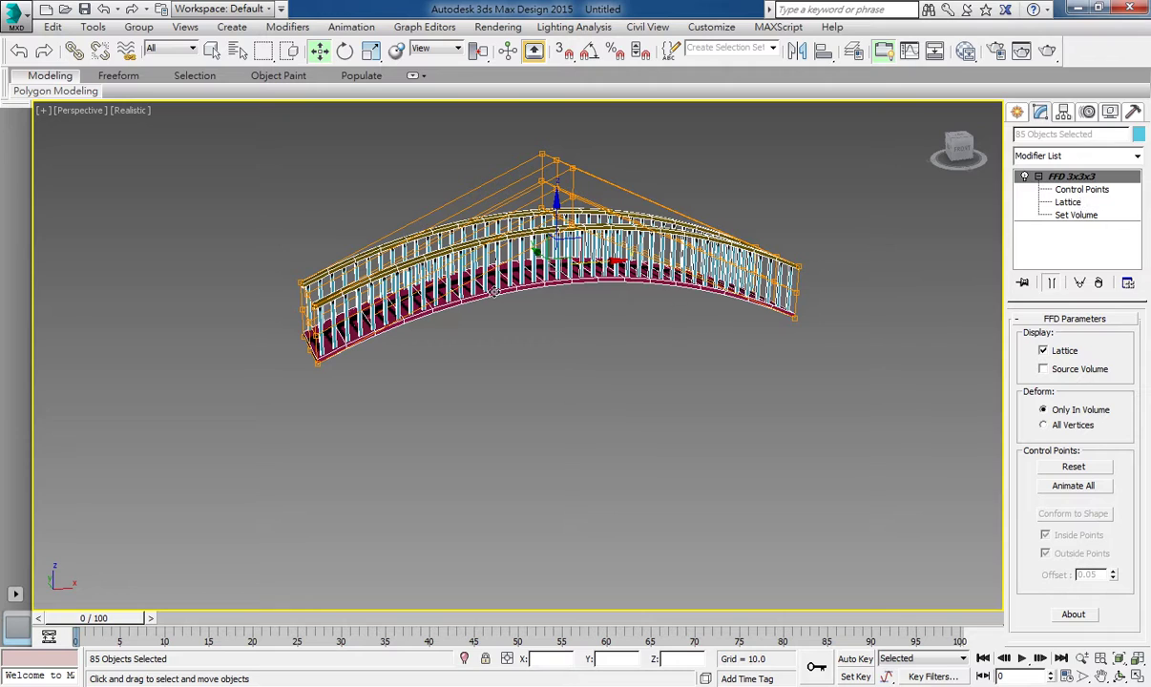
- Rotate the left-end lattice control points to bend that end of the bridge downward
{"action": "left_click", "coordinate": [1082, 190]}
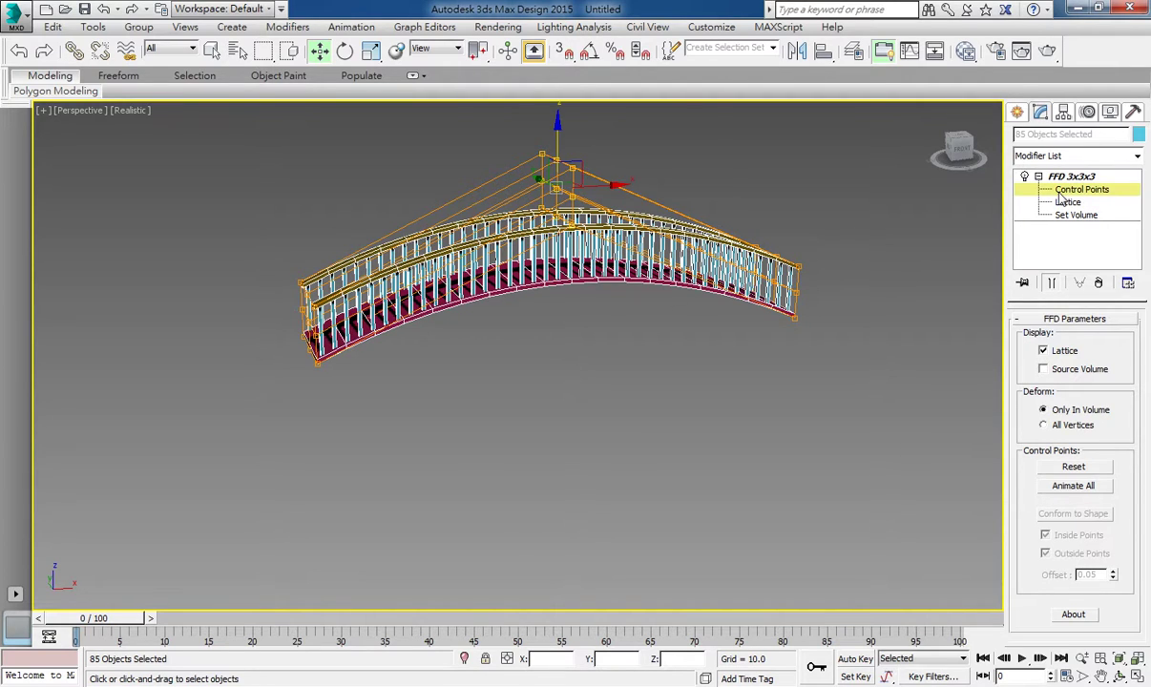
{"action": "left_click_drag", "start_coordinate": [246, 256], "coordinate": [374, 470]}
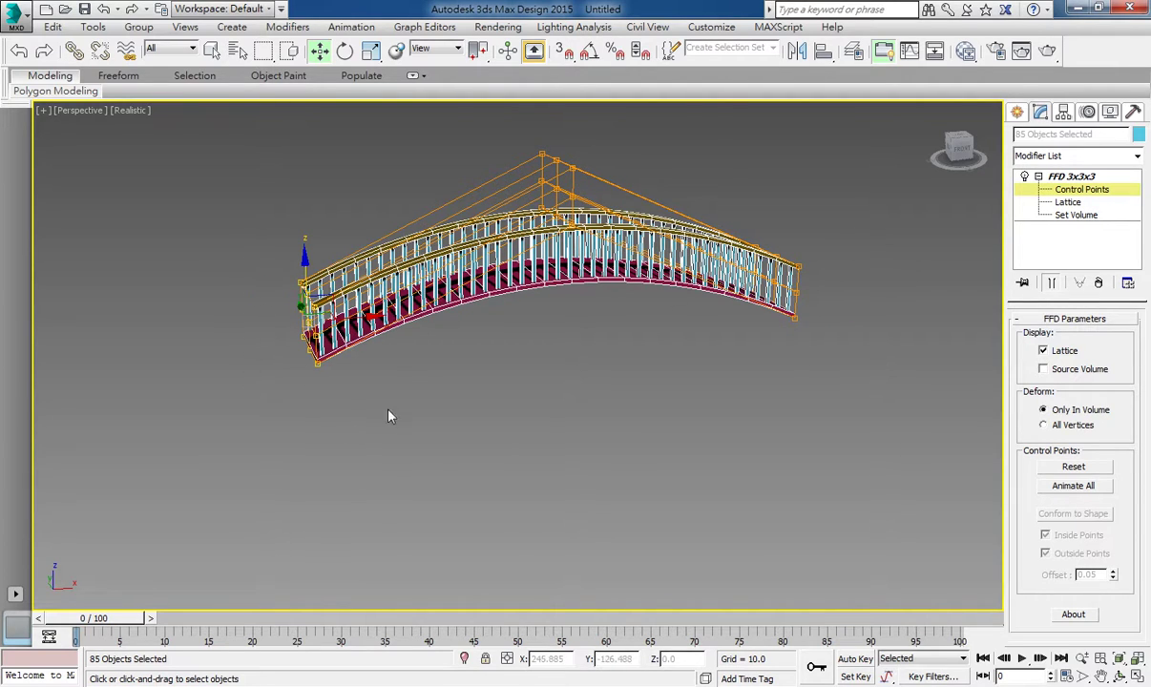
{"action": "key", "text": "e"}
{"action": "left_click_drag", "start_coordinate": [264, 275], "coordinate": [249, 345]}
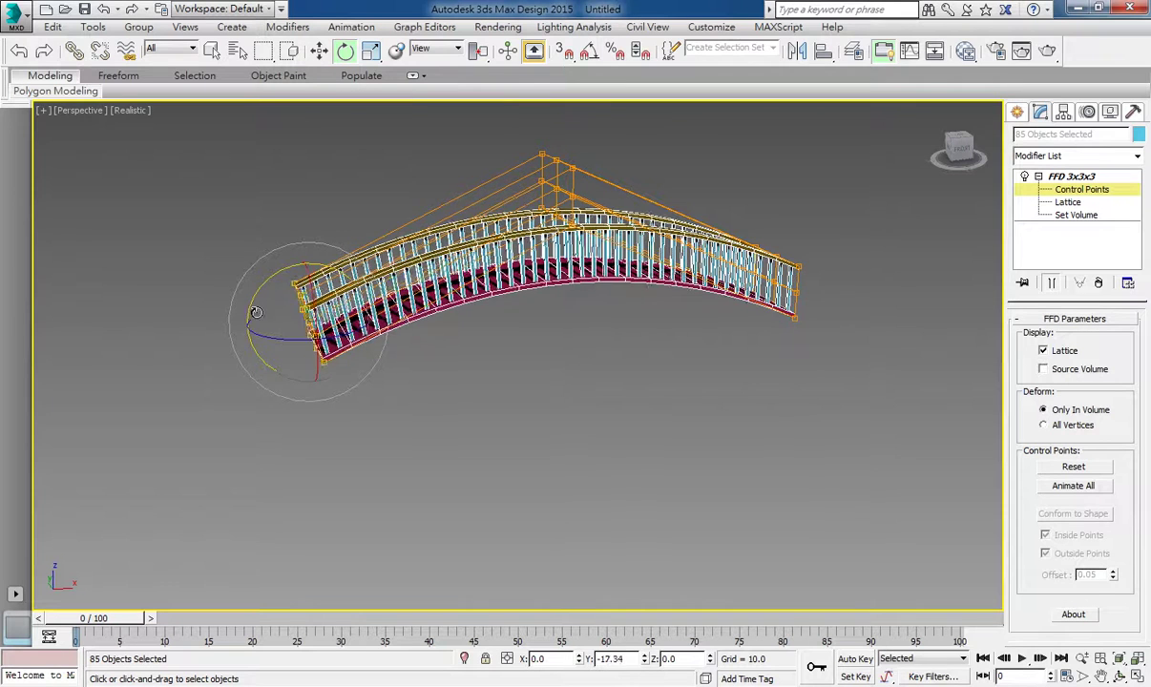
- Rotate the right-end control points to twist that end upward, then return to Move
{"action": "left_click_drag", "start_coordinate": [858, 401], "coordinate": [717, 191]}
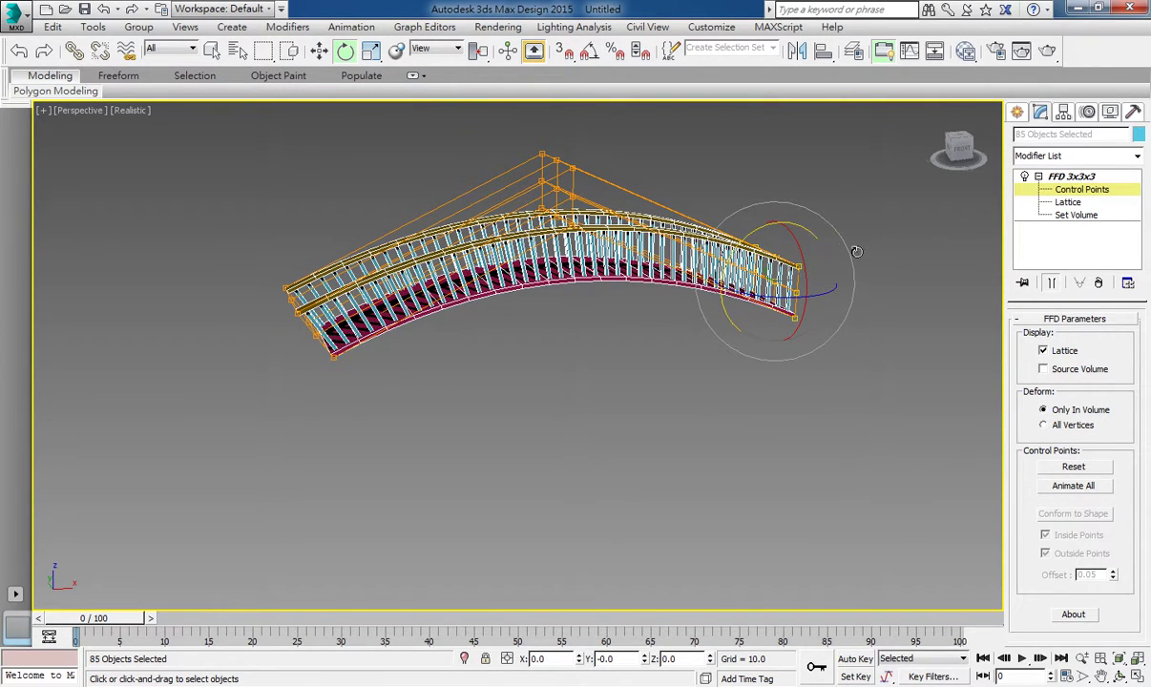
{"action": "left_click_drag", "start_coordinate": [820, 241], "coordinate": [741, 309]}
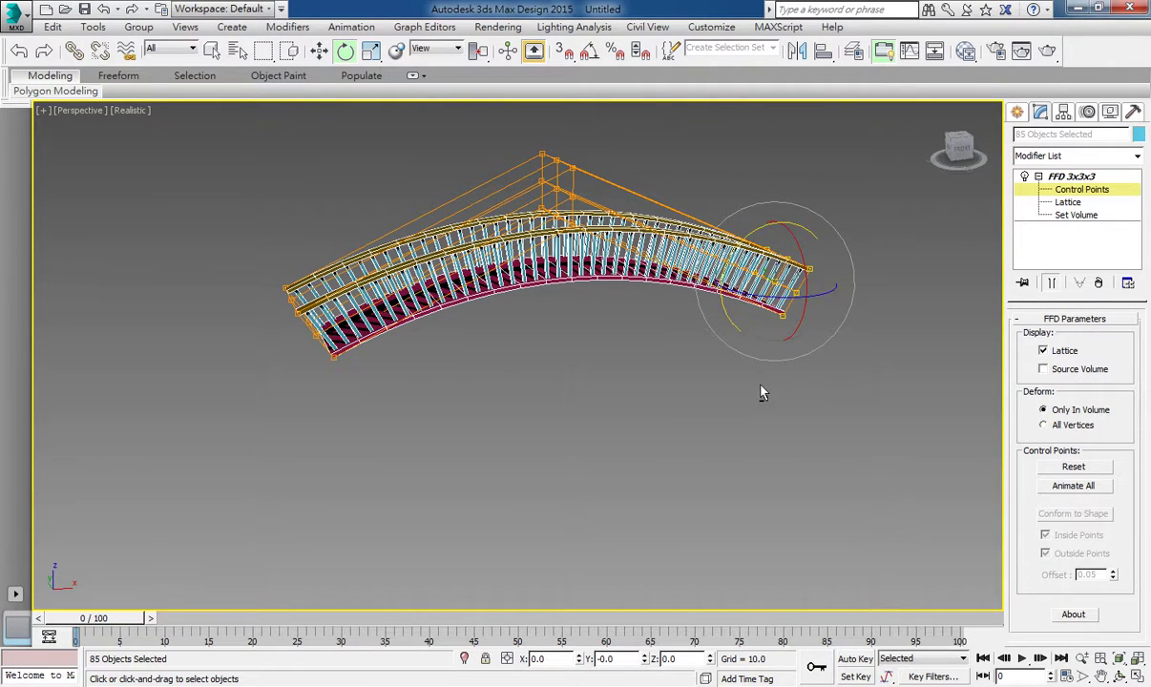
{"action": "left_click_drag", "start_coordinate": [741, 308], "coordinate": [663, 420]}
{"action": "right_click", "coordinate": [668, 209]}
{"action": "left_click", "coordinate": [701, 229]}
{"action": "mouse_move", "coordinate": [702, 230]}
{"action": "middle_mouse_down", "text": "alt"}
{"action": "mouse_move", "coordinate": [518, 292]}
{"action": "mouse_move", "coordinate": [649, 304]}
{"action": "middle_mouse_up", "text": "alt"}
- Move the middle control points sideways so the walkway curves in an arc
{"action": "left_click", "coordinate": [450, 336]}
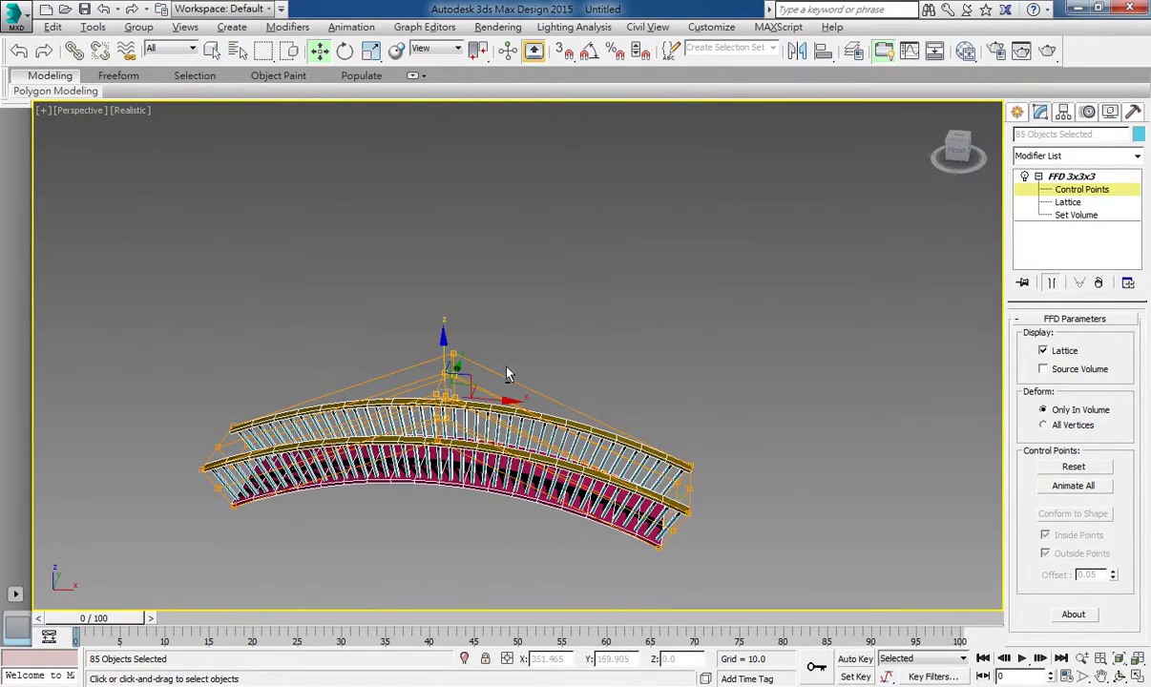
{"action": "middle_click_drag", "start_coordinate": [450, 336], "coordinate": [467, 412], "text": "alt"}
{"action": "left_click_drag", "start_coordinate": [482, 361], "coordinate": [638, 379]}
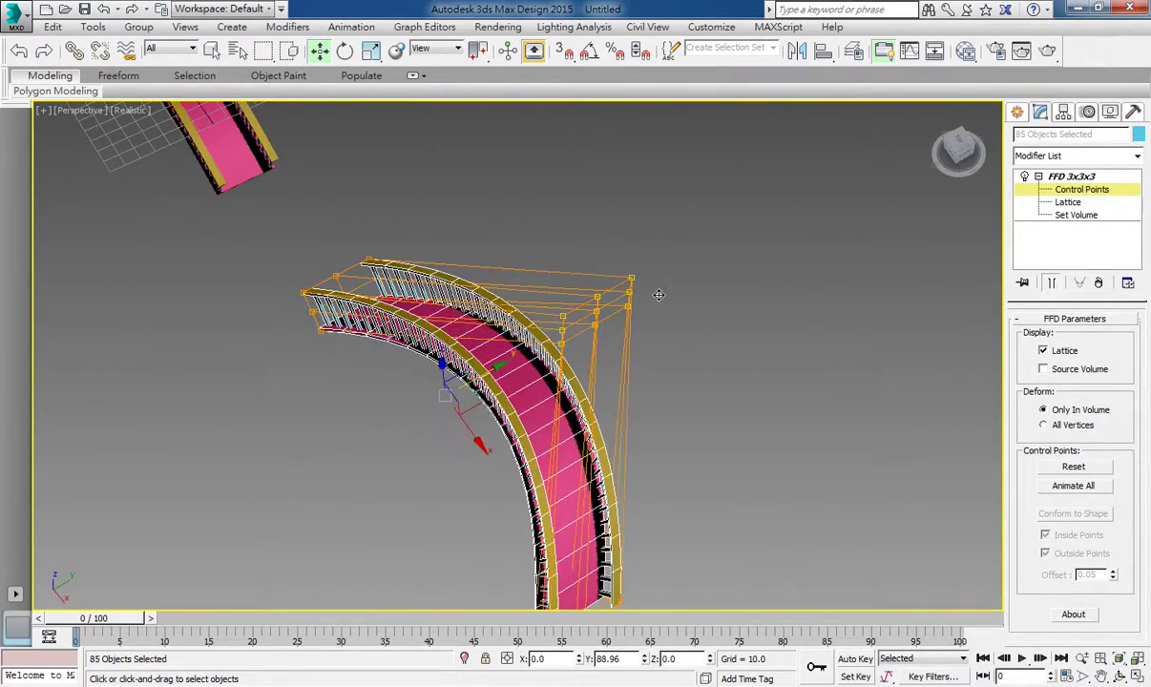
{"action": "middle_click_drag", "start_coordinate": [638, 379], "coordinate": [726, 266], "text": "alt"}
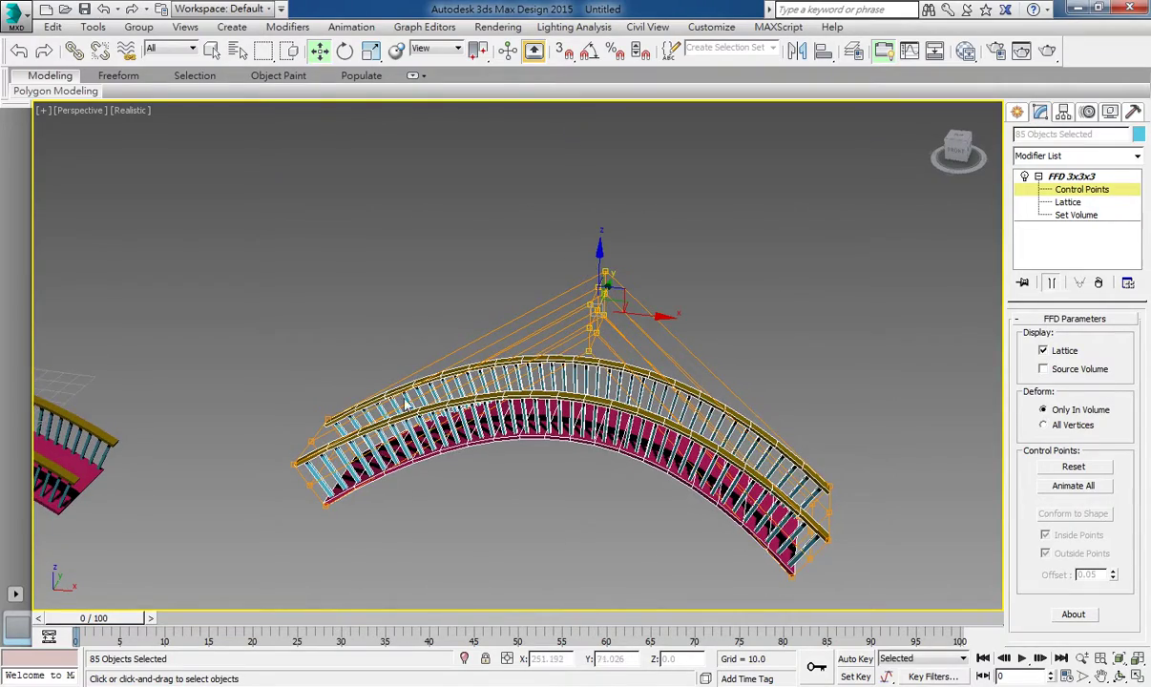
{"action": "mouse_move", "coordinate": [545, 358]}
{"action": "middle_mouse_down", "text": "alt"}
{"action": "mouse_move", "coordinate": [645, 372]}
{"action": "mouse_move", "coordinate": [372, 199]}
{"action": "middle_mouse_up", "text": "alt"}
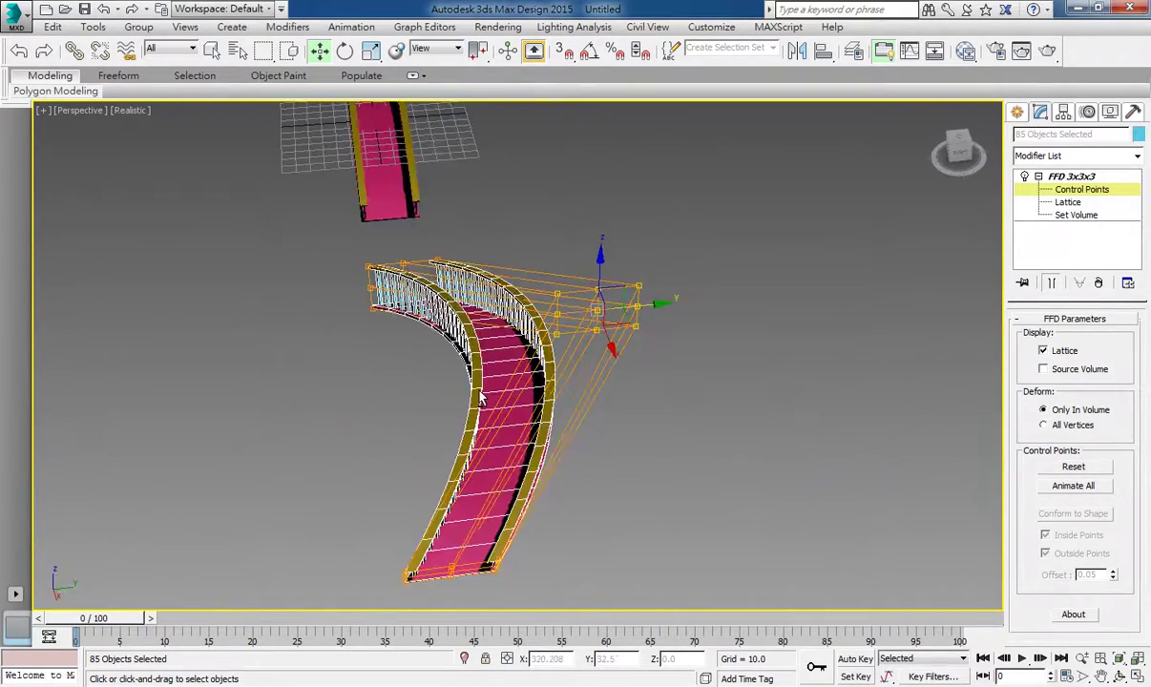
- Scale the selected control points inward to narrow one end, then select the lower-end points
{"action": "left_click", "coordinate": [371, 51]}
{"action": "left_click_drag", "start_coordinate": [594, 310], "coordinate": [649, 392]}
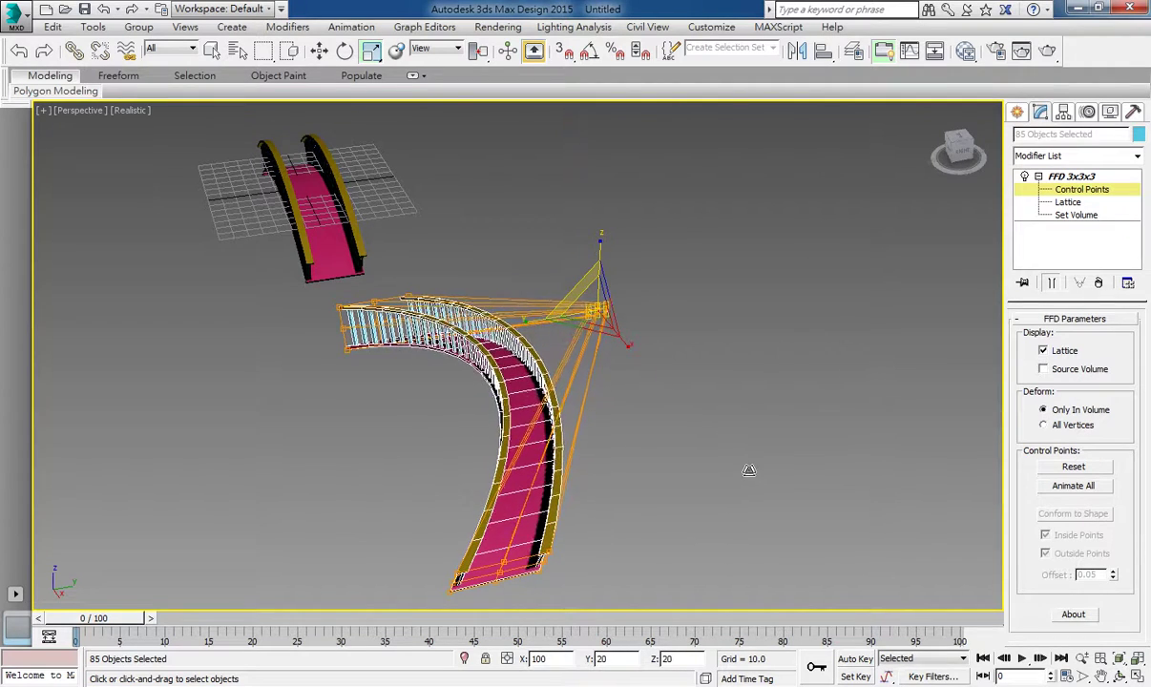
{"action": "middle_click_drag", "start_coordinate": [649, 392], "coordinate": [668, 172]}
{"action": "left_click_drag", "start_coordinate": [373, 316], "coordinate": [900, 527]}
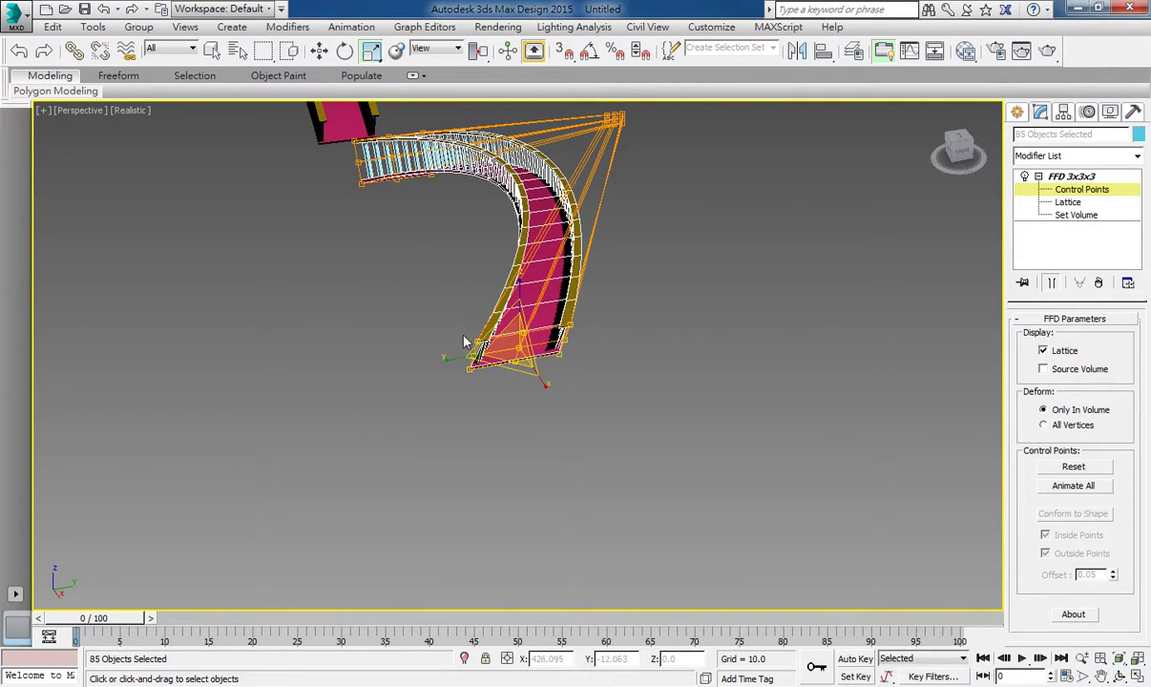
{"action": "scroll", "coordinate": [515, 286], "scroll_direction": "up", "scroll_amount": 3}
{"action": "mouse_move", "coordinate": [572, 391]}
{"action": "middle_mouse_down", "text": "alt"}
{"action": "mouse_move", "coordinate": [686, 391]}
{"action": "mouse_move", "coordinate": [449, 387]}
{"action": "middle_mouse_up", "text": "alt"}
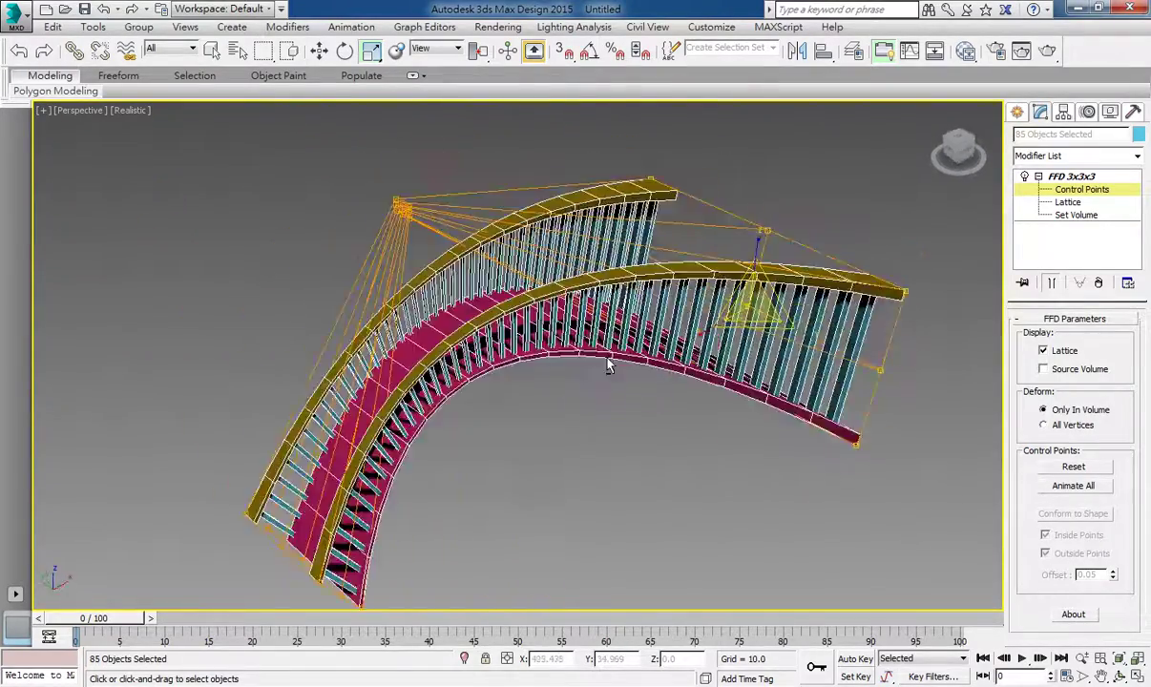
{"action": "key", "text": "shift+z"}
{"action": "key", "text": "shift+z"}
{"action": "right_click", "coordinate": [673, 238]}
- Return to Move and orbit to inspect the curved bridge from a higher angle
{"action": "left_click", "coordinate": [712, 246]}
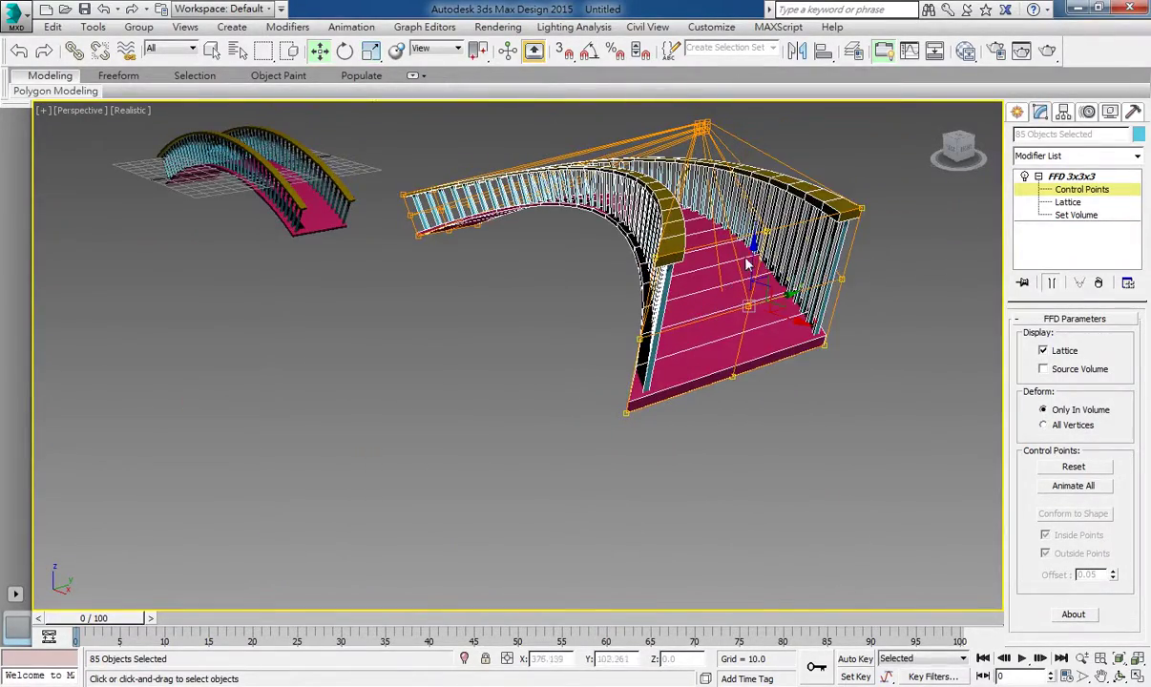
{"action": "key", "text": "shift+z"}
{"action": "middle_click_drag", "start_coordinate": [447, 328], "coordinate": [431, 96], "text": "alt"}
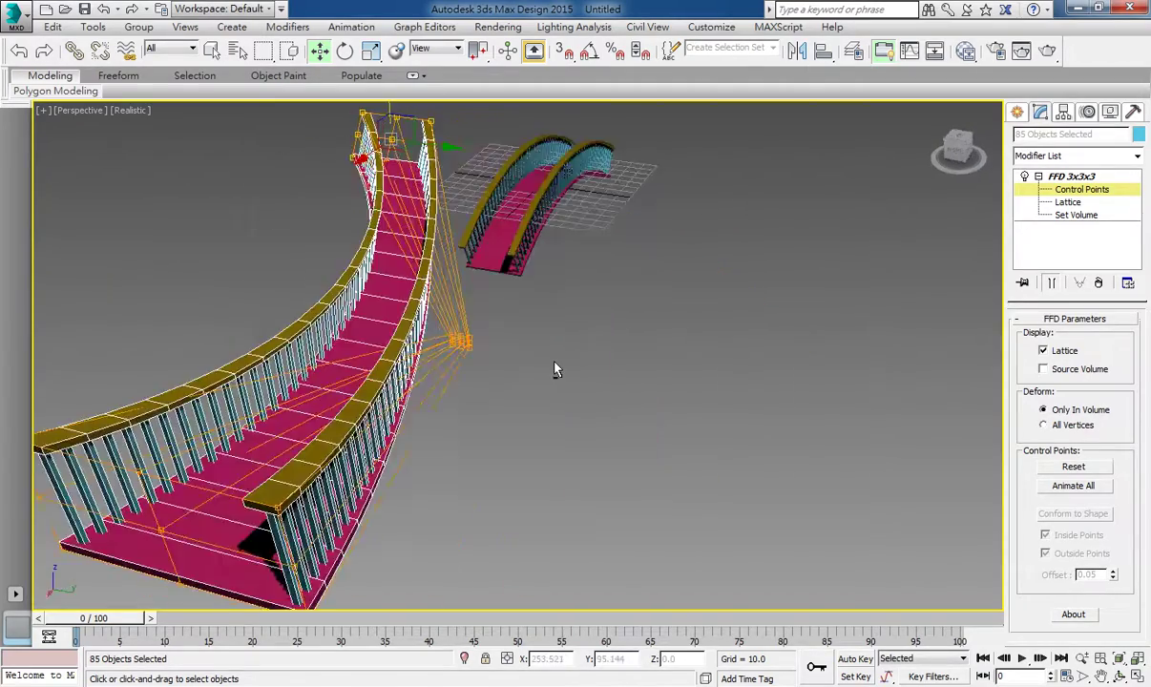
{"action": "middle_click_drag", "start_coordinate": [432, 96], "coordinate": [564, 511], "text": "alt"}
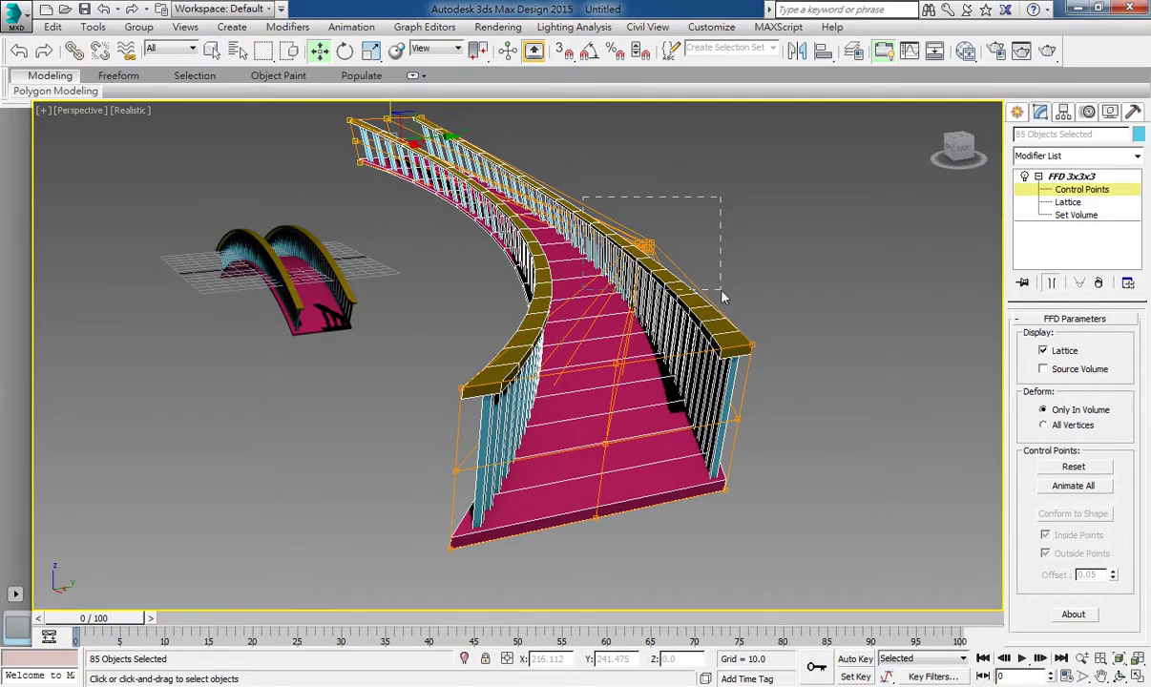
- Move a control point beside the outer railing to refine the curve, then exit Control Points
{"action": "mouse_move", "coordinate": [615, 153]}
{"action": "left_mouse_down"}
{"action": "mouse_move", "coordinate": [679, 272]}
{"action": "mouse_move", "coordinate": [277, 234]}
{"action": "left_mouse_up"}
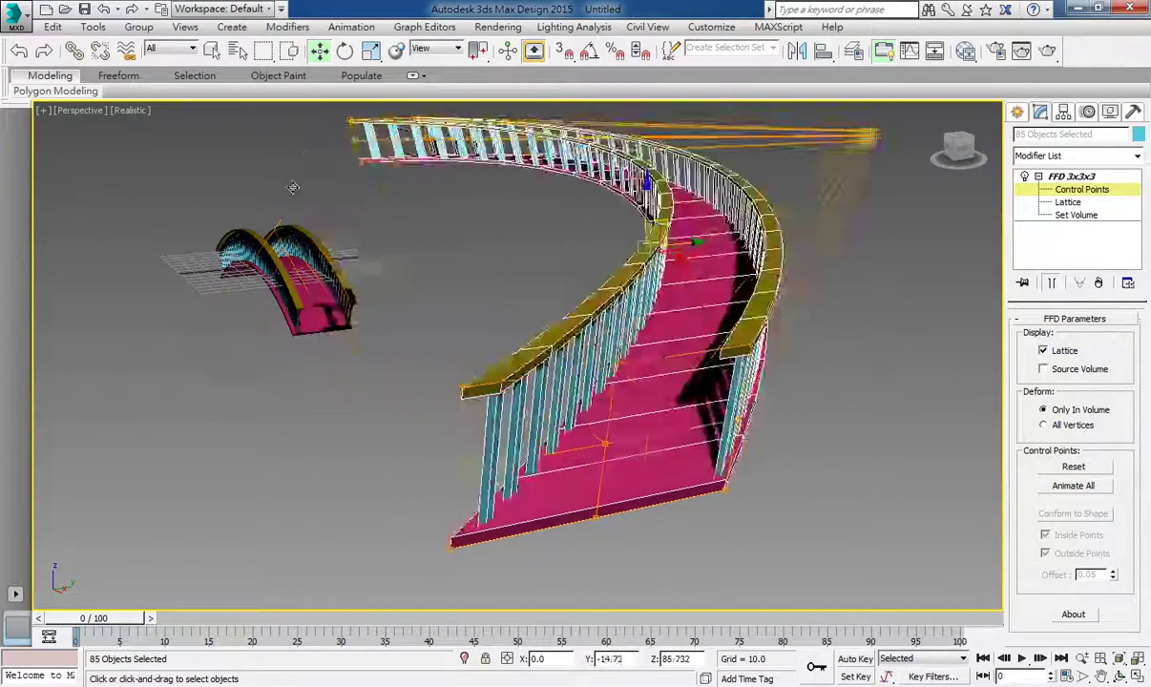
{"action": "mouse_move", "coordinate": [409, 402]}
{"action": "left_mouse_down"}
{"action": "mouse_move", "coordinate": [512, 617]}
{"action": "mouse_move", "coordinate": [494, 10]}
{"action": "mouse_move", "coordinate": [962, 325]}
{"action": "left_mouse_up"}
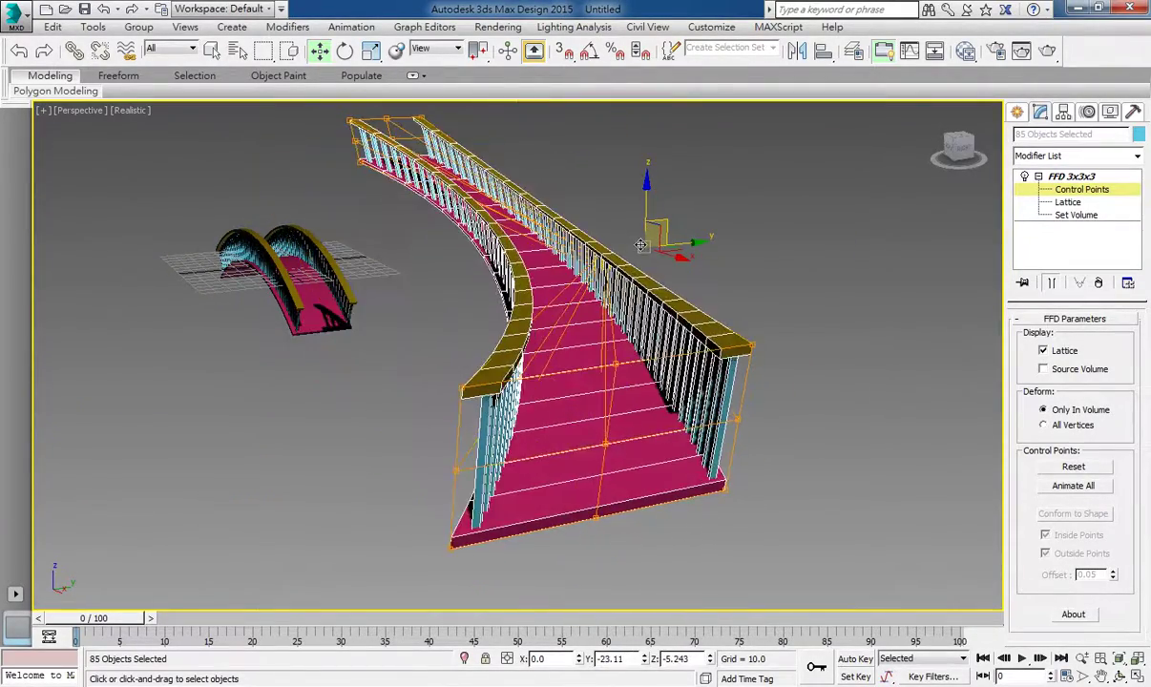
{"action": "middle_click_drag", "start_coordinate": [368, 315], "coordinate": [254, 367]}
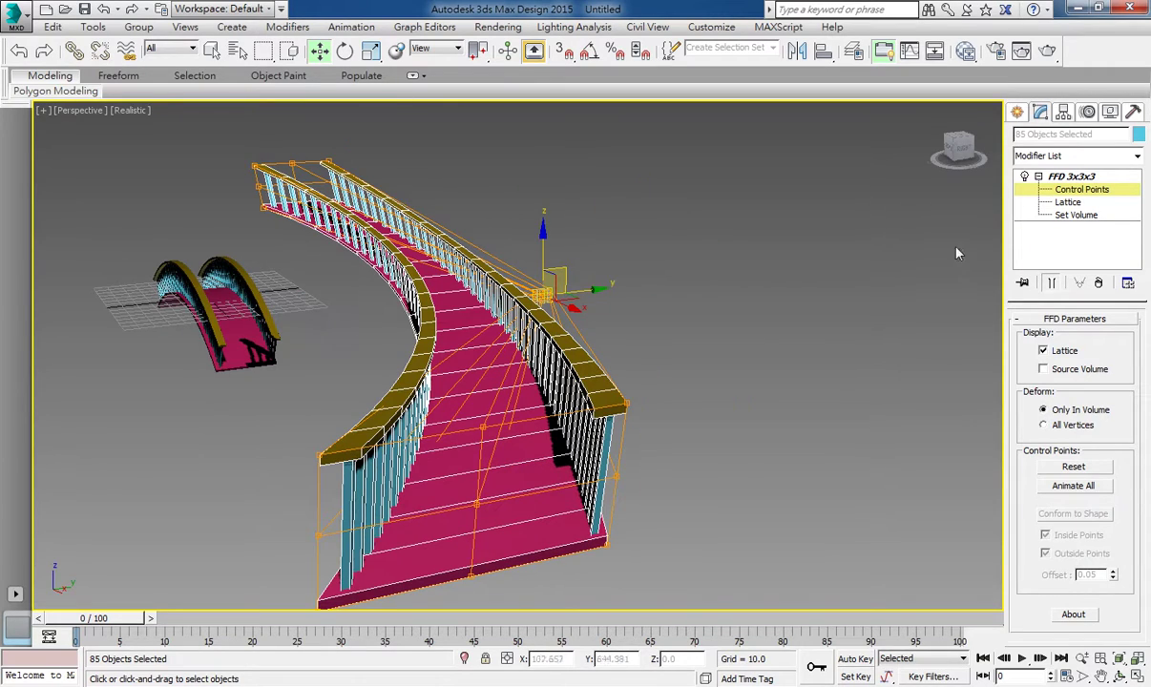
{"action": "left_click", "coordinate": [1057, 176]}
{"action": "middle_click_drag", "start_coordinate": [573, 382], "coordinate": [540, 355]}
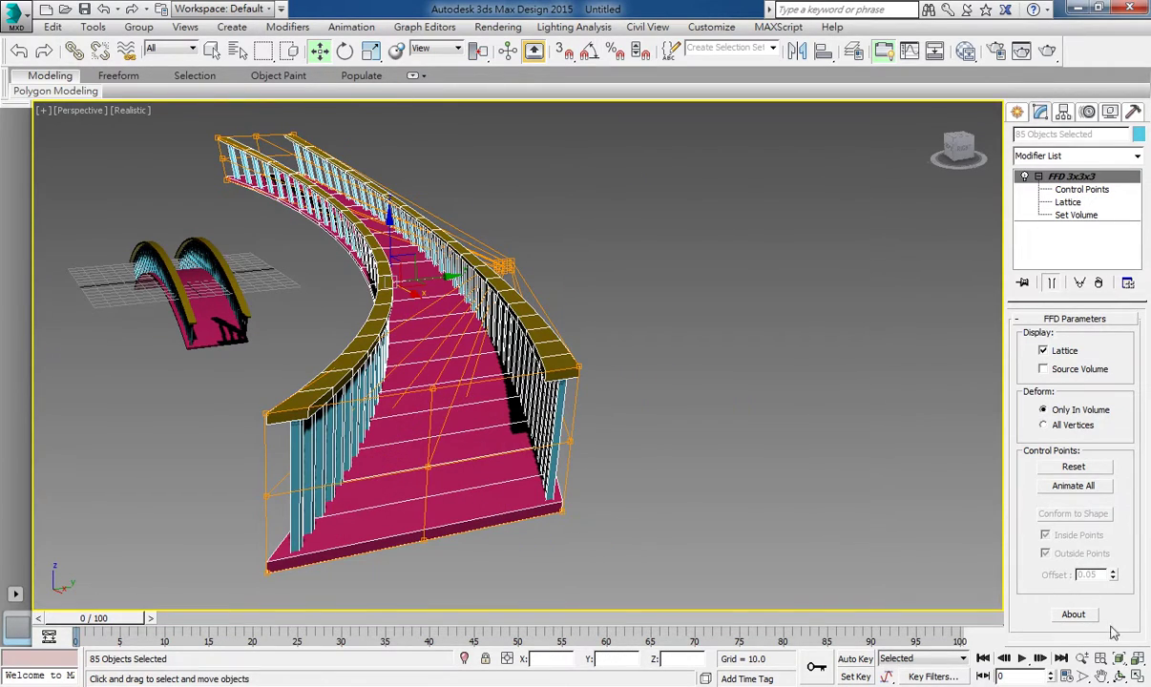
- Orbit until the curved bridge sits side-on, then switch to Move and pan it into view
{"action": "left_click", "coordinate": [1119, 676]}
{"action": "mouse_move", "coordinate": [459, 340]}
{"action": "left_mouse_down"}
{"action": "mouse_move", "coordinate": [561, 387]}
{"action": "mouse_move", "coordinate": [620, 377]}
{"action": "mouse_move", "coordinate": [458, 356]}
{"action": "mouse_move", "coordinate": [489, 310]}
{"action": "left_mouse_up"}
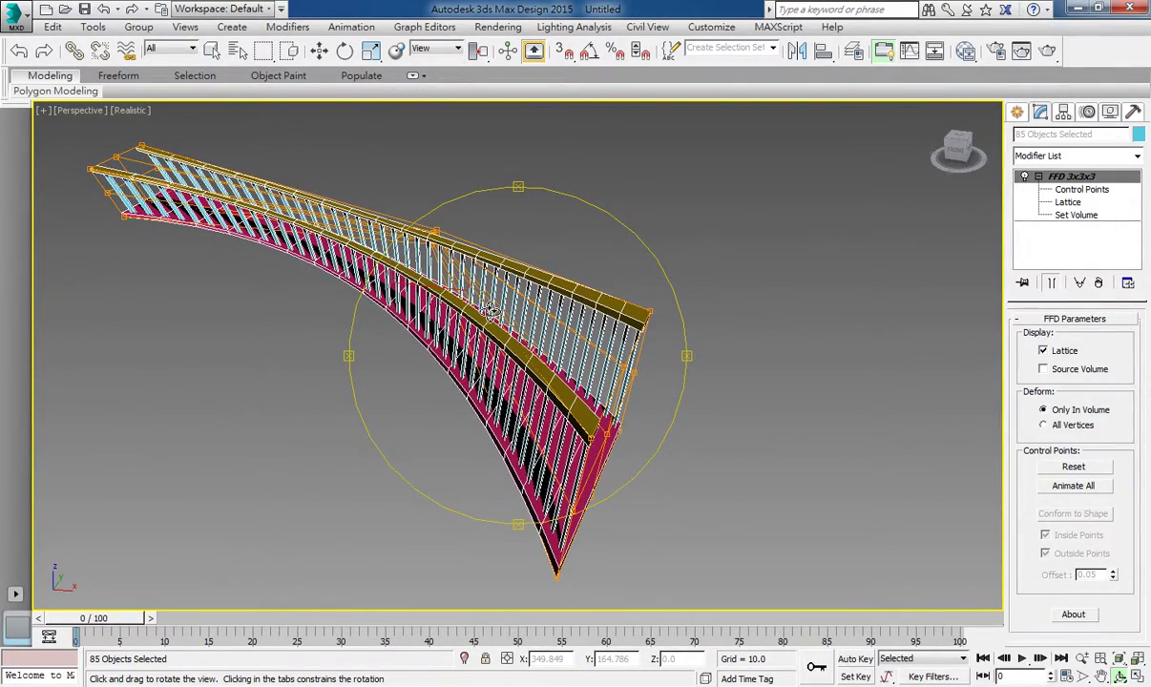
{"action": "left_click_drag", "start_coordinate": [433, 295], "coordinate": [522, 303]}
{"action": "key", "text": "w"}
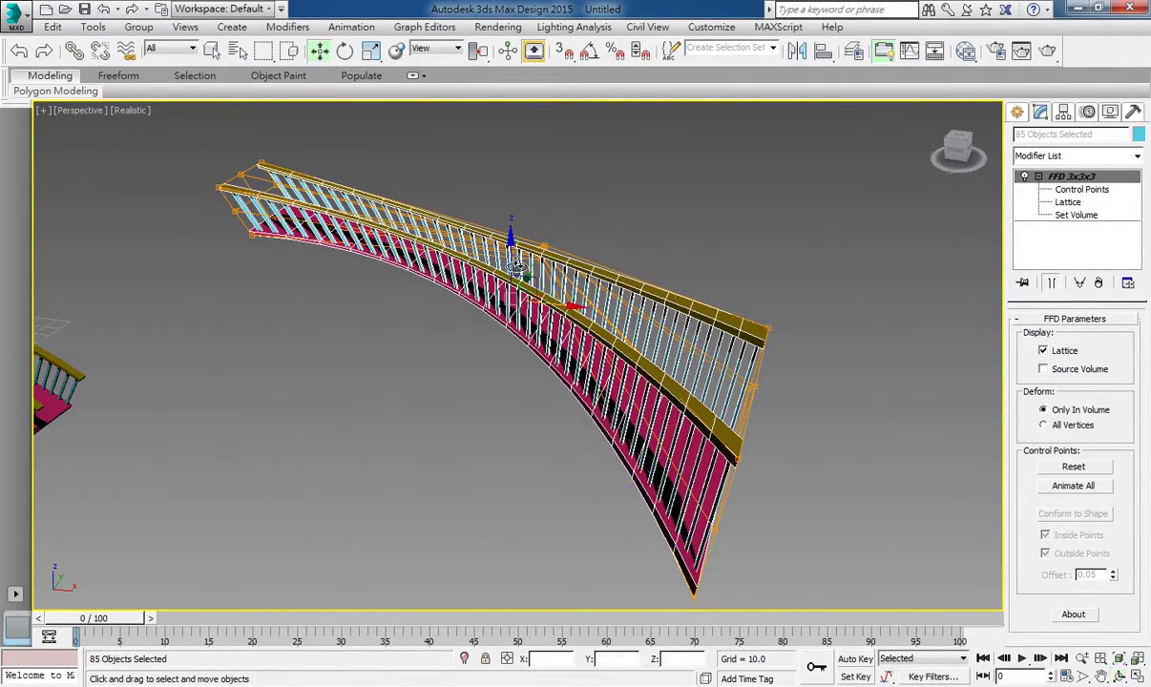
{"action": "middle_click_drag", "start_coordinate": [515, 268], "coordinate": [501, 360]}
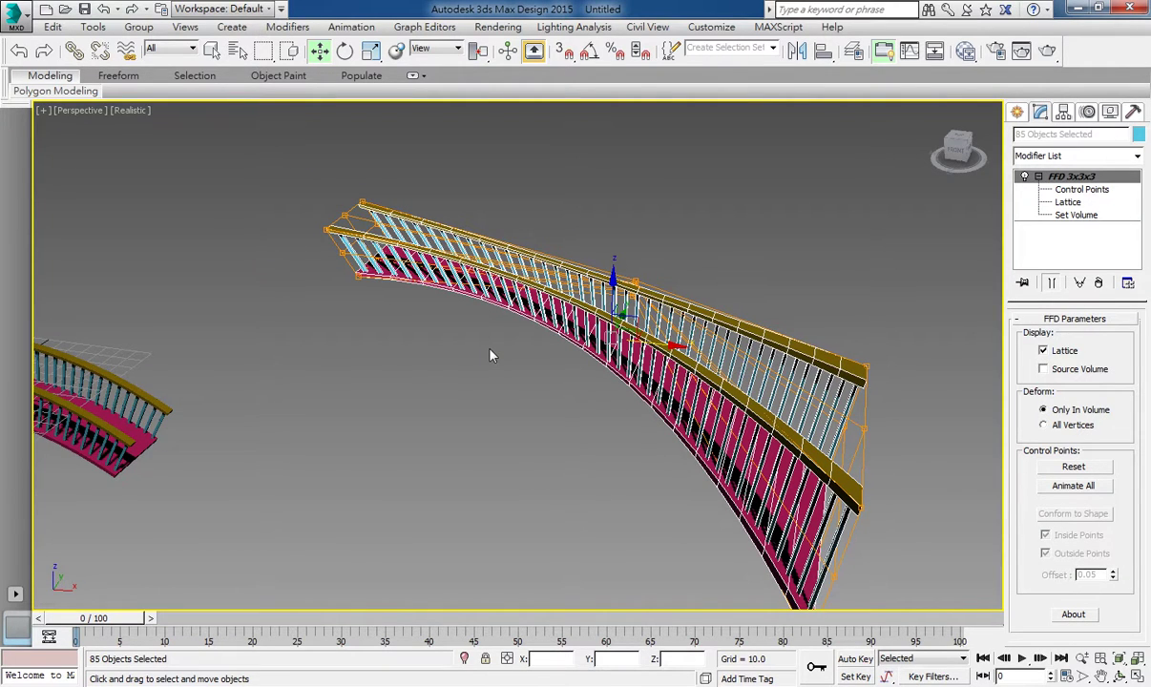